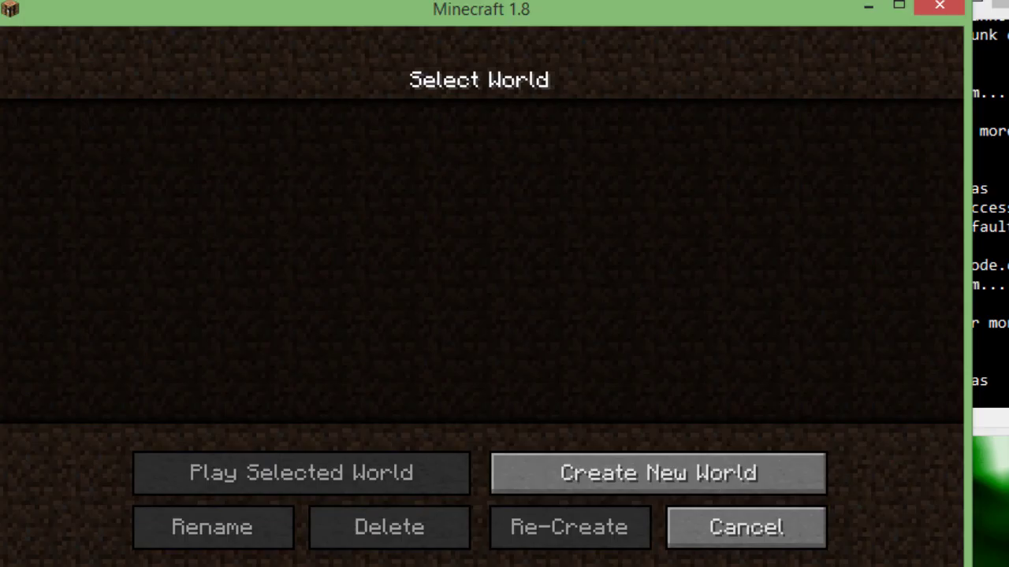
Generate a new Minecraft 1.8 world, check the NEI item panel in the inventory, and quit
click(658, 472)
key(Return)
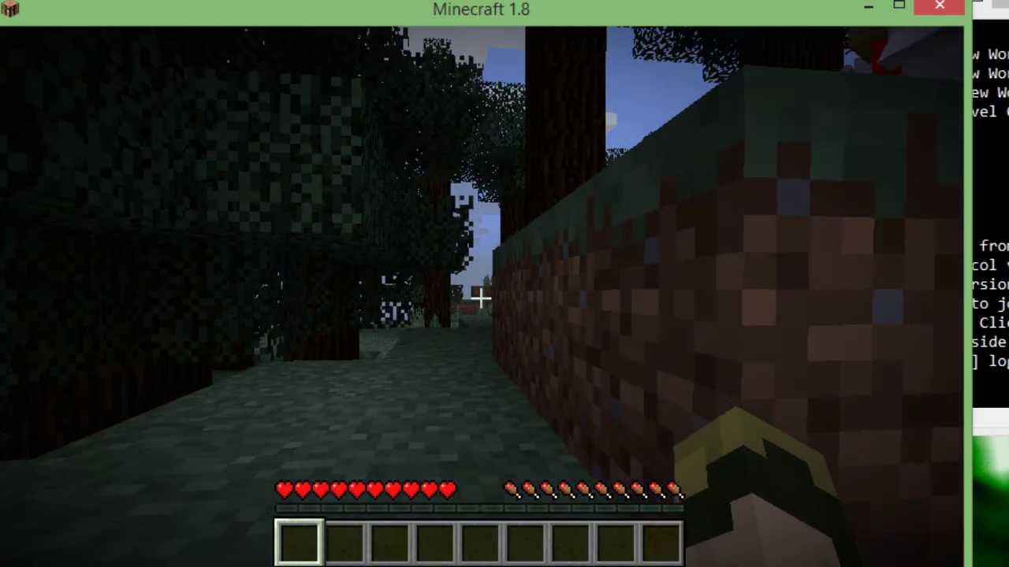
key(e)
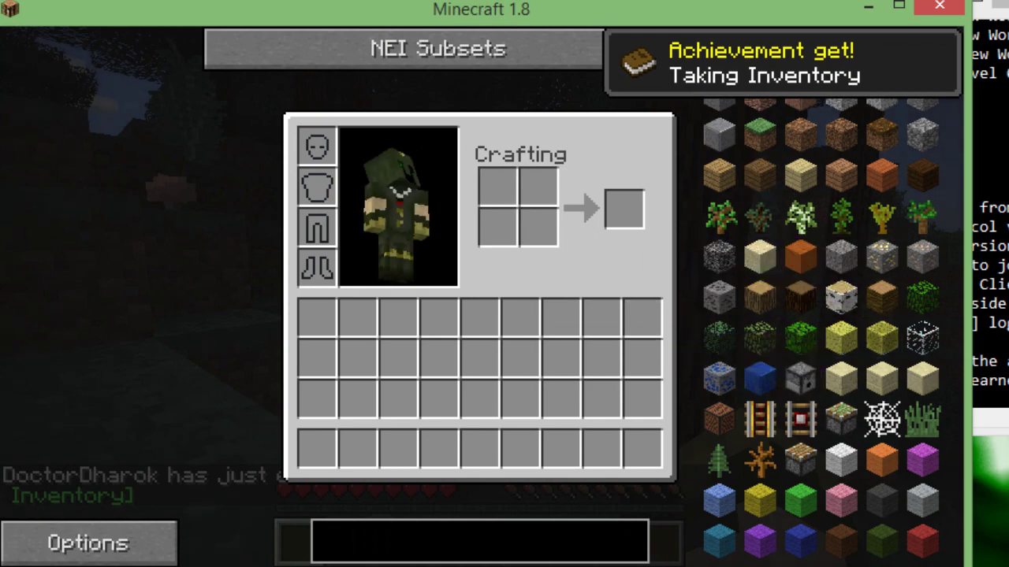
click(939, 6)
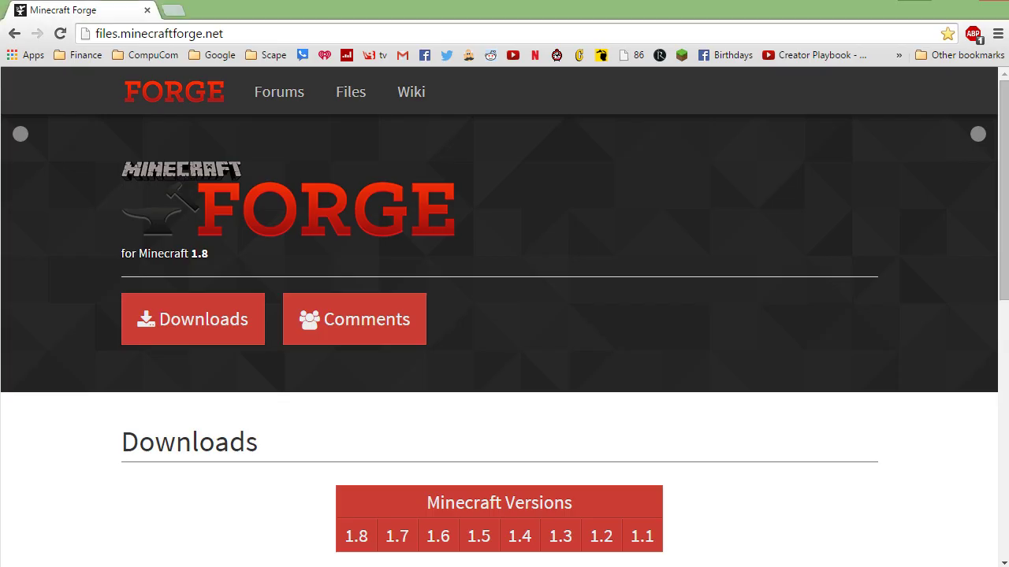
Download and keep the recommended Forge 1.8-11.14.1.1334 universal jar
scroll(505, 331, down, 4)
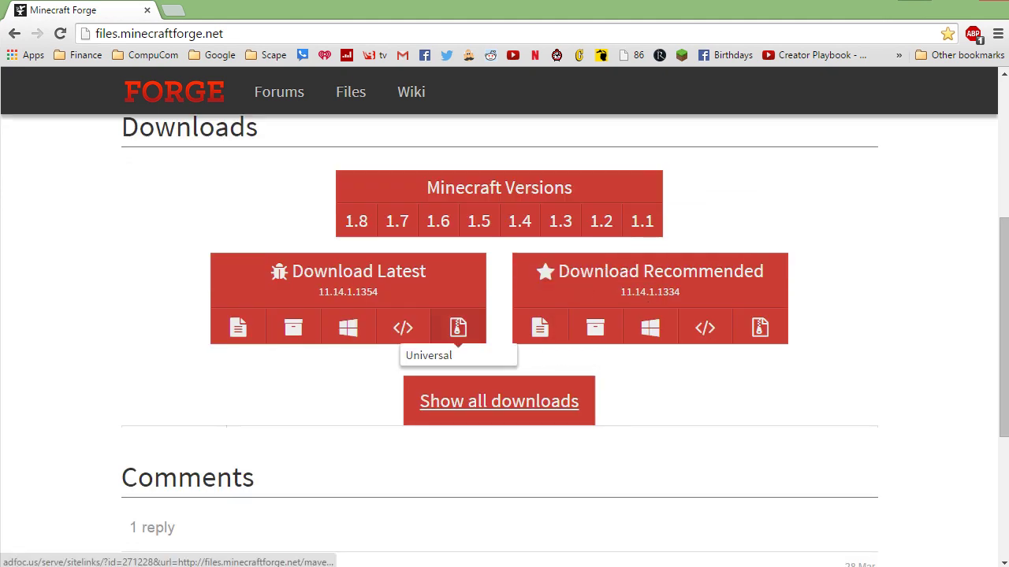
click(457, 328)
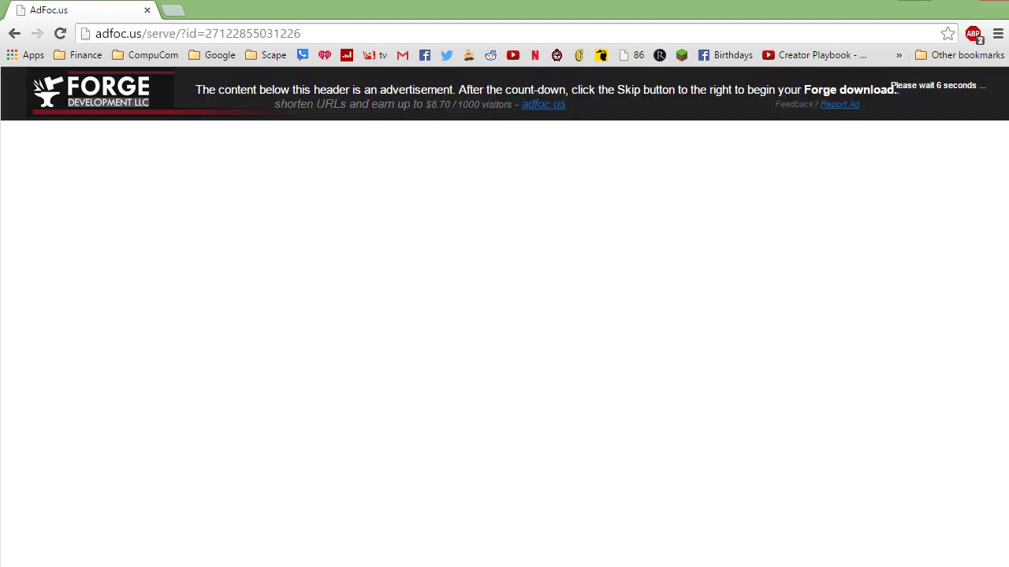
key(alt+Left)
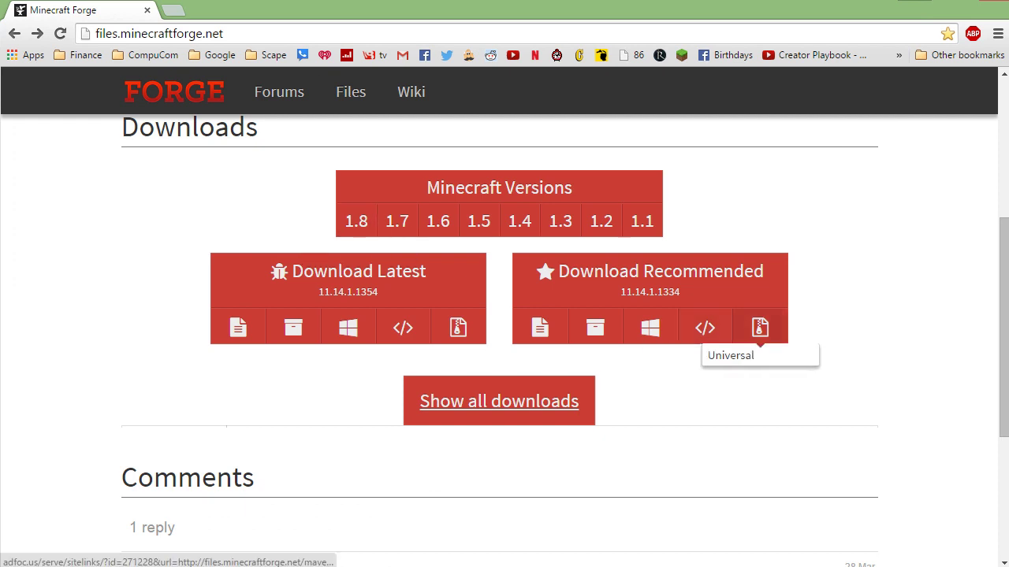
click(759, 328)
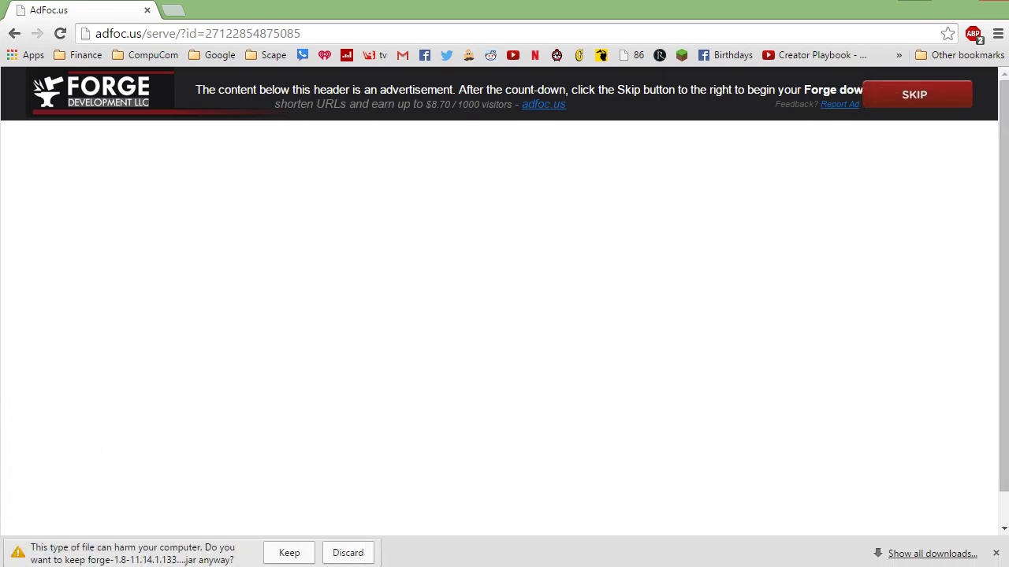
click(289, 553)
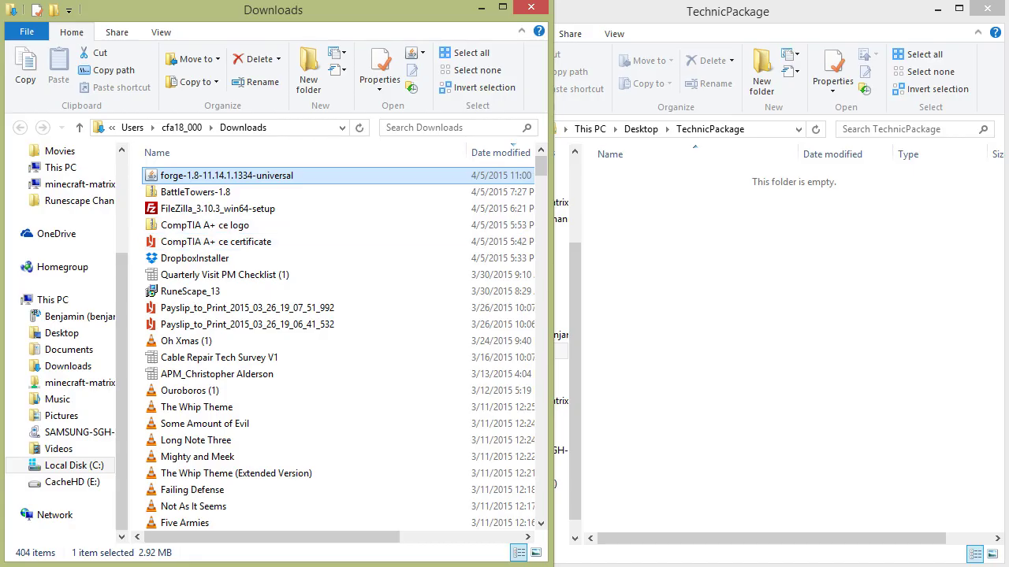
Move the Forge jar into TechnicPackage and download the recommended Forge installer
drag(226, 175, 749, 181)
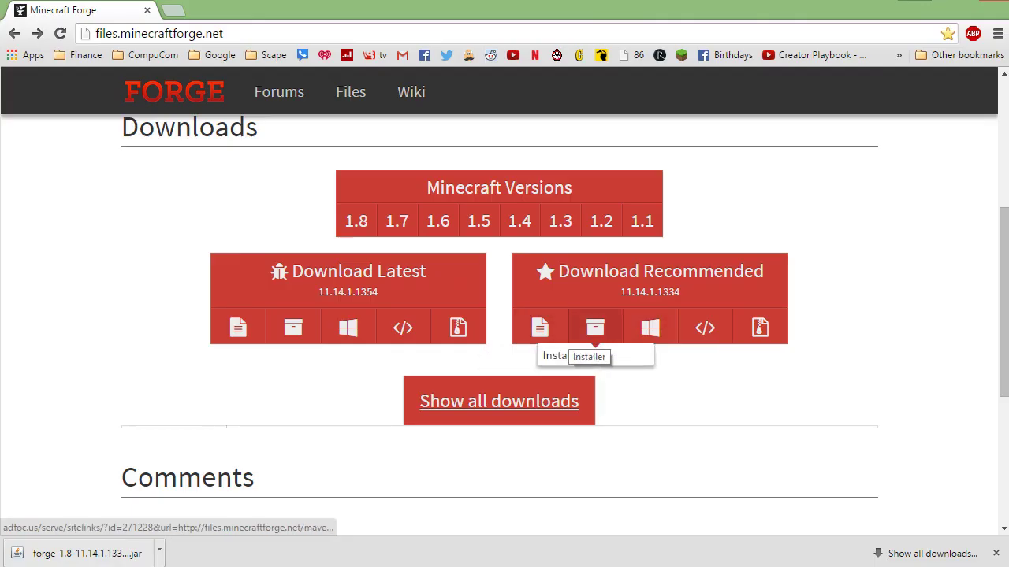
click(595, 328)
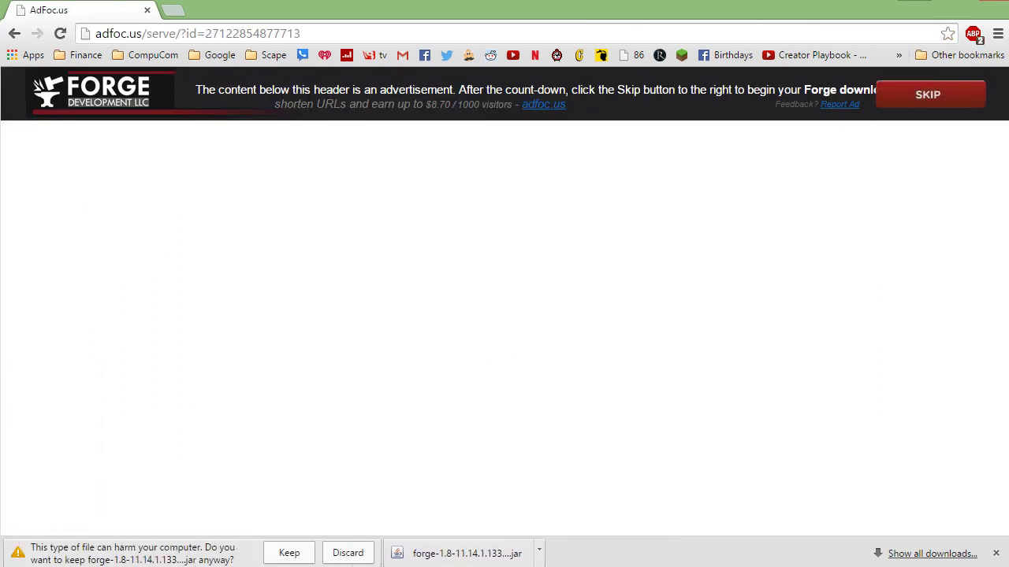
click(290, 552)
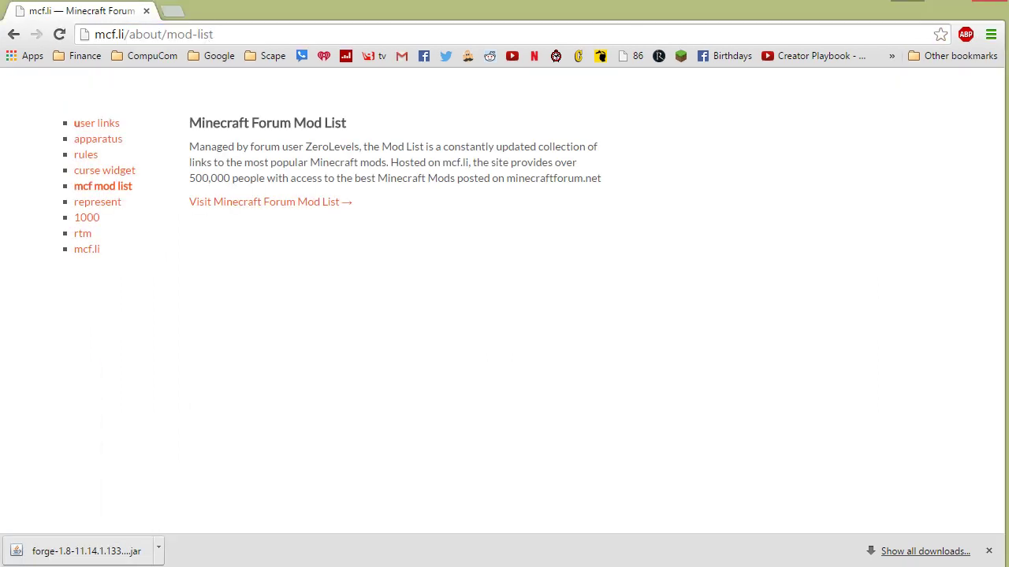
Open the 1.8 mod list on the Minecraft Forum Mod List site
key(ctrl+a)
click(268, 202)
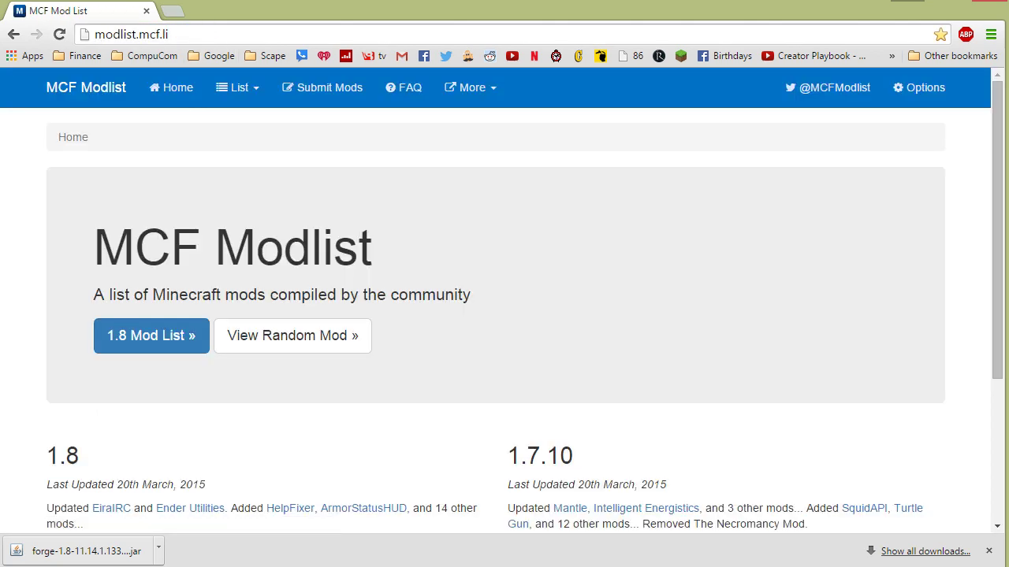
scroll(505, 315, down, 3)
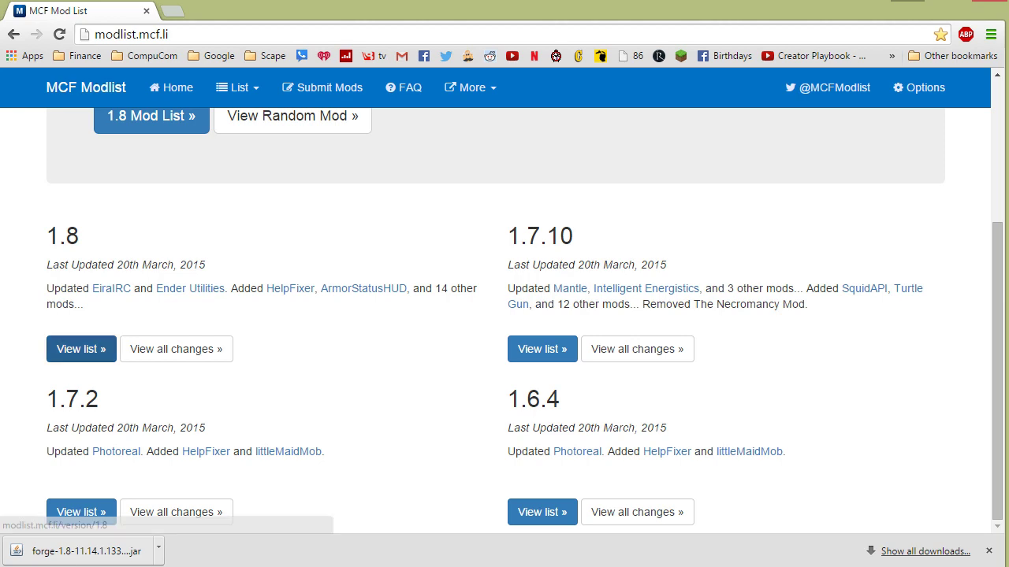
click(81, 349)
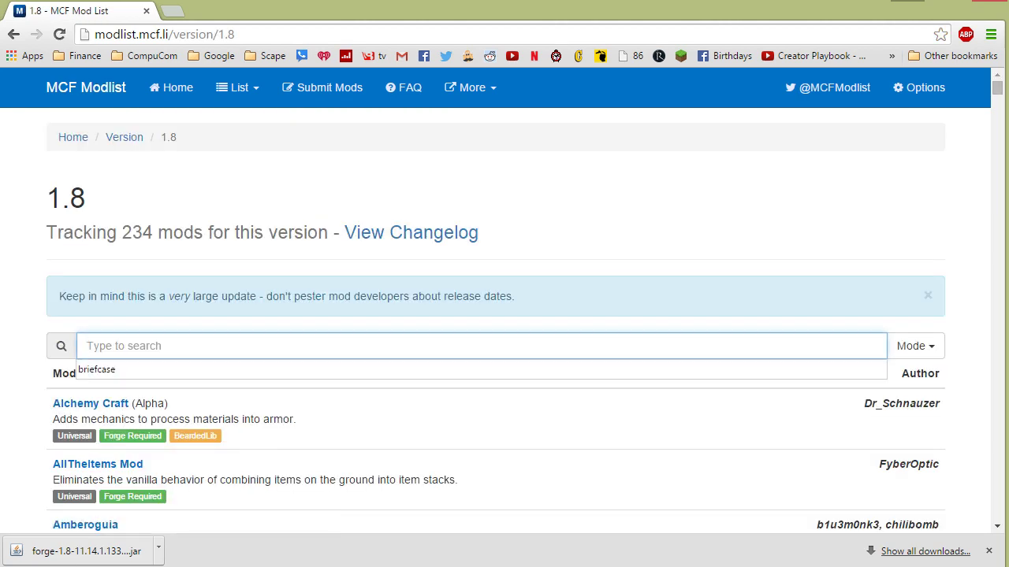
Filter the list for NEI and open the ChickenBones Mods thread via CodeChickenCore
text(NotE)
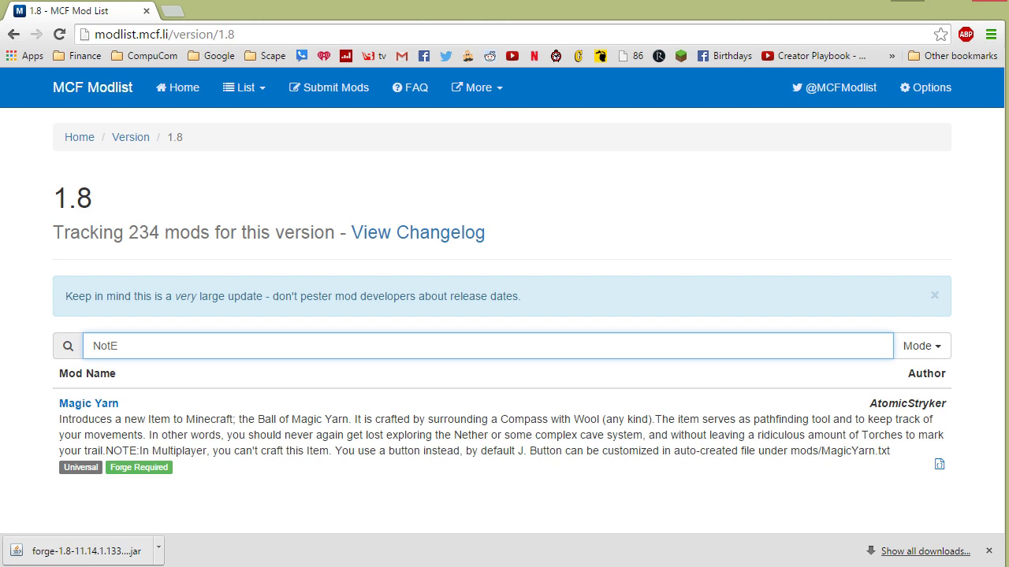
key(BackSpace)
key(BackSpace)
text(E)
key(BackSpace)
key(BackSpace)
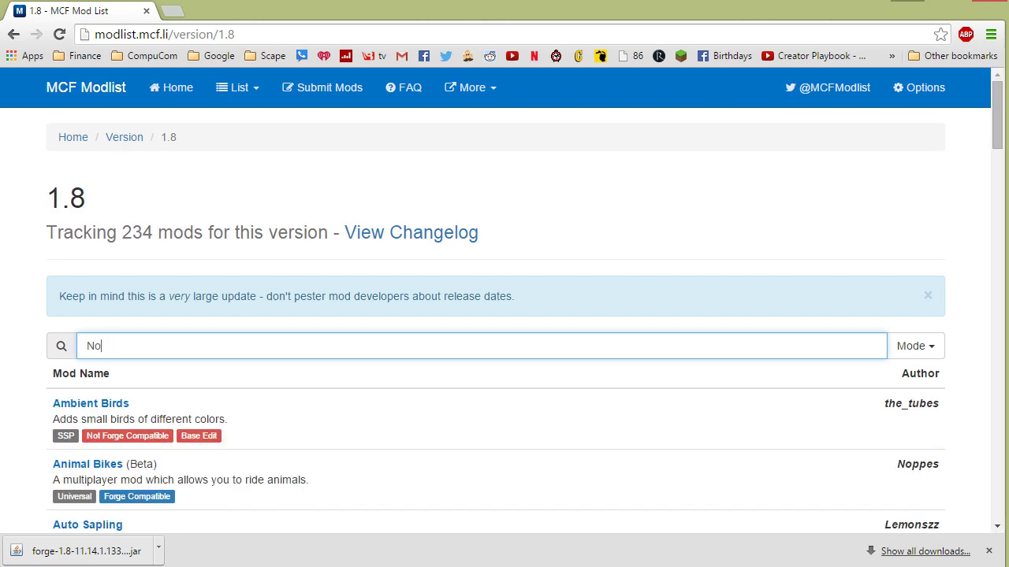
text(EO)
key(BackSpace)
text(I)
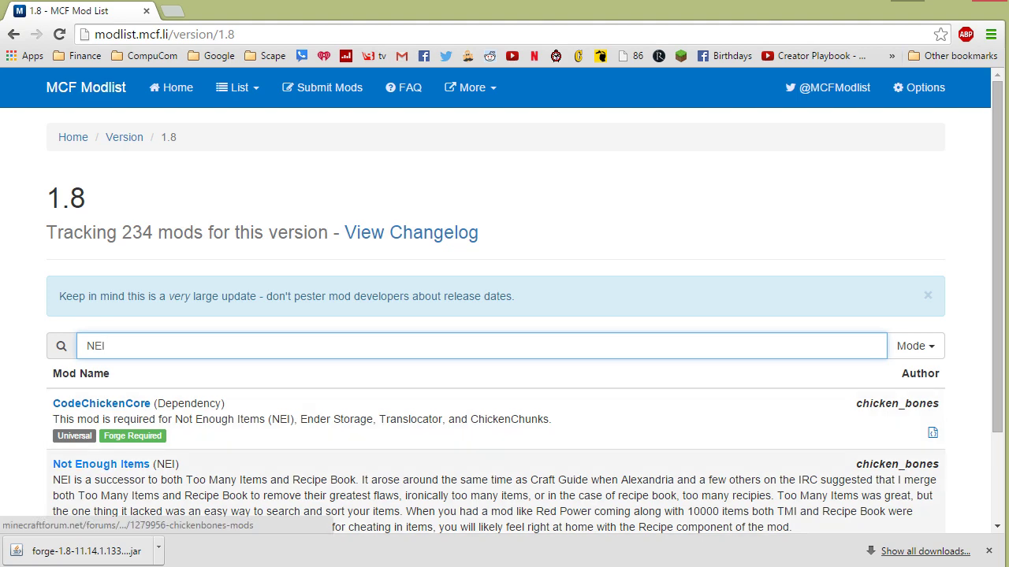
click(140, 404)
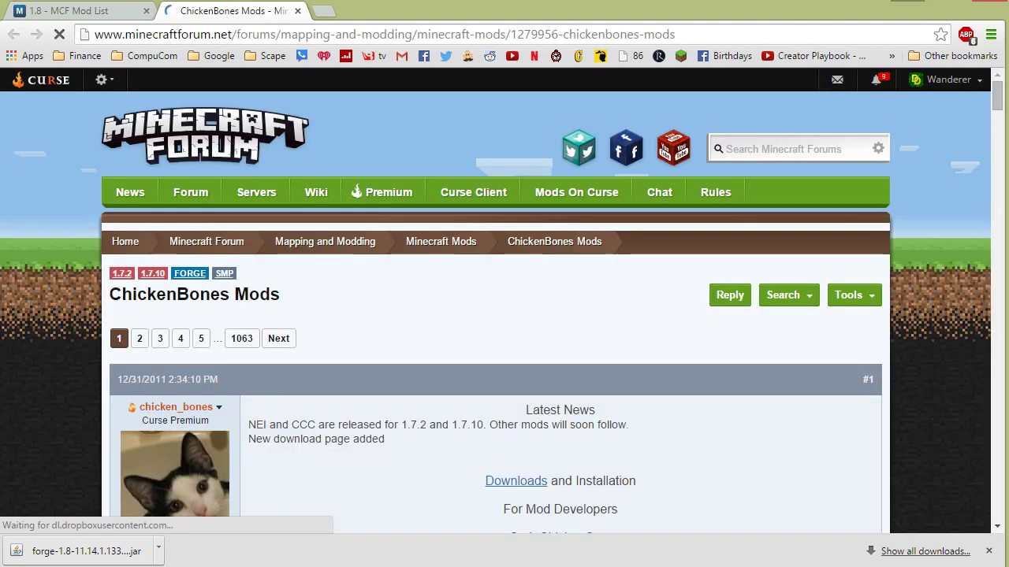
Download and keep the CodeChickenCore 1.8-1.0.5.34 universal jar
scroll(505, 315, down, 3)
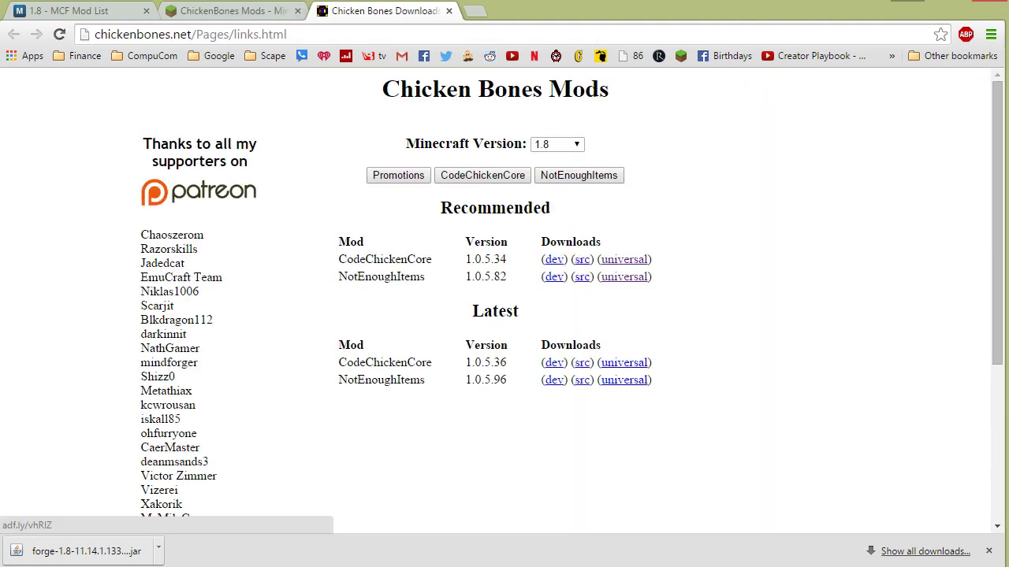
click(623, 259)
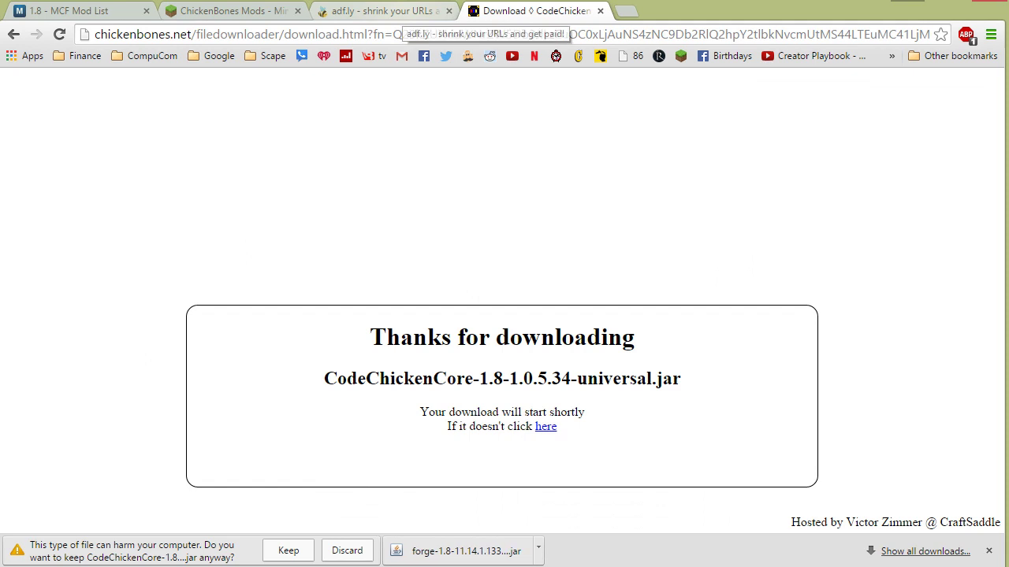
click(289, 550)
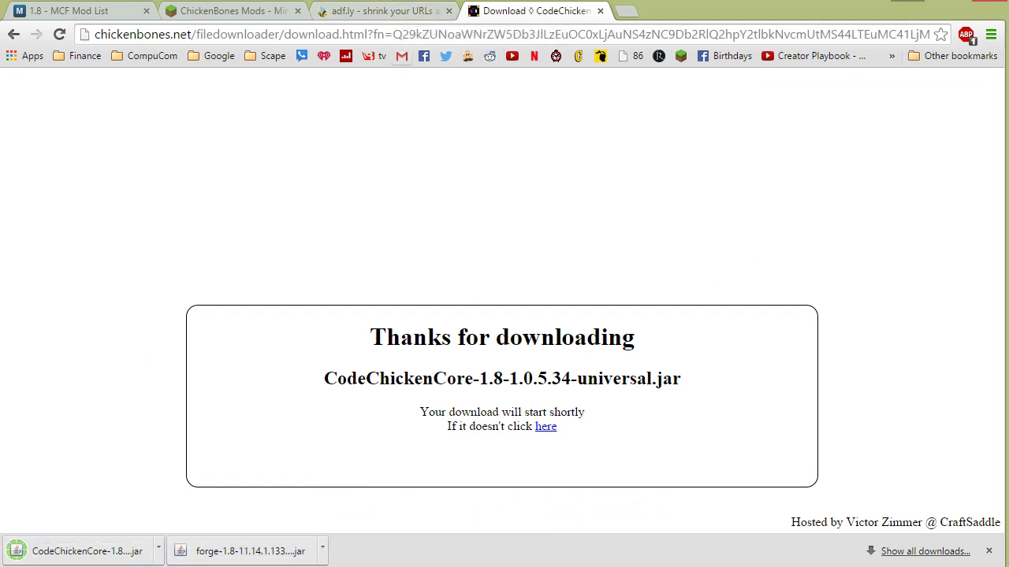
Get past the adf.ly page and keep the NotEnoughItems 1.8-1.0.5.82 universal jar
click(387, 10)
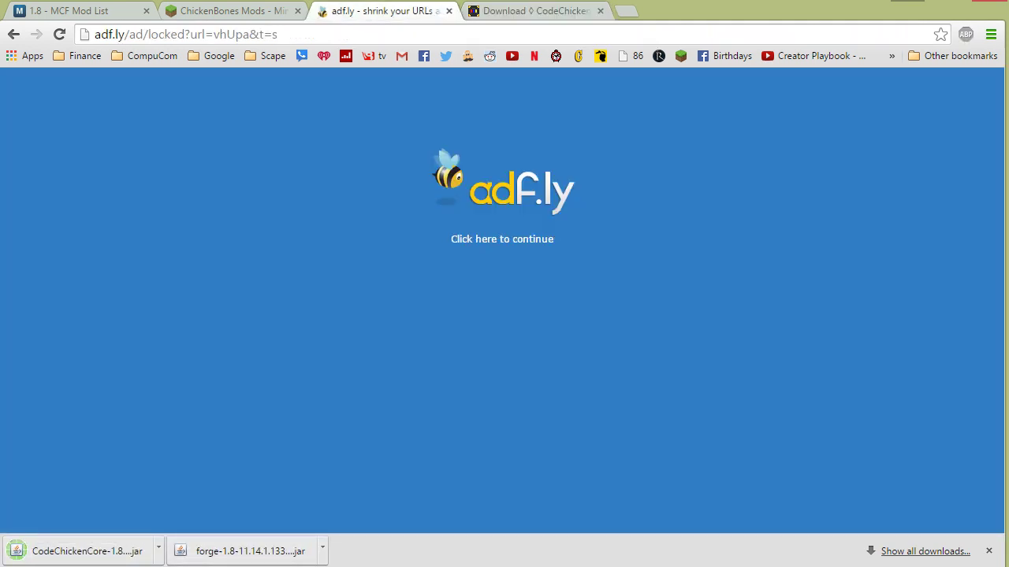
click(502, 239)
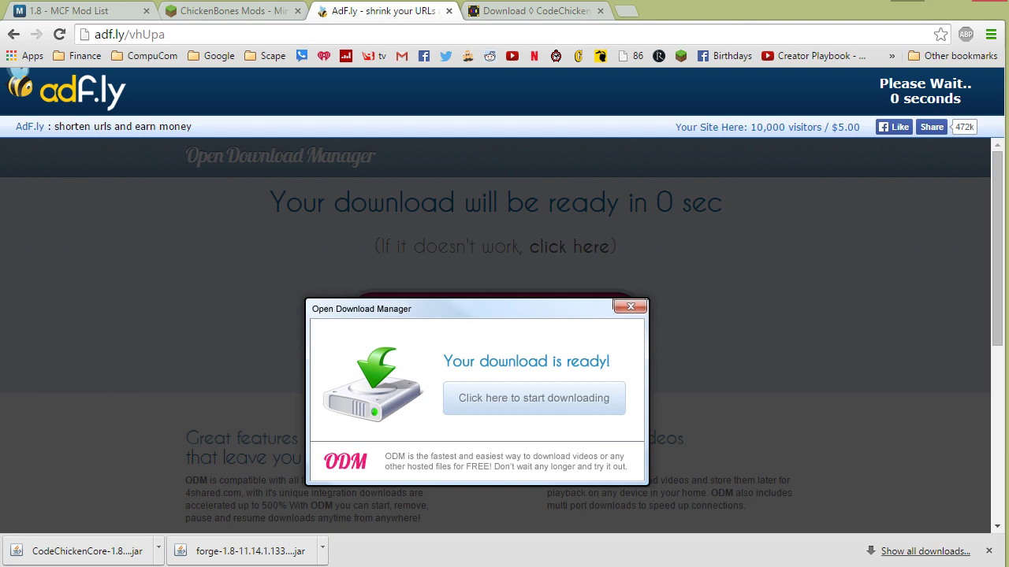
click(937, 90)
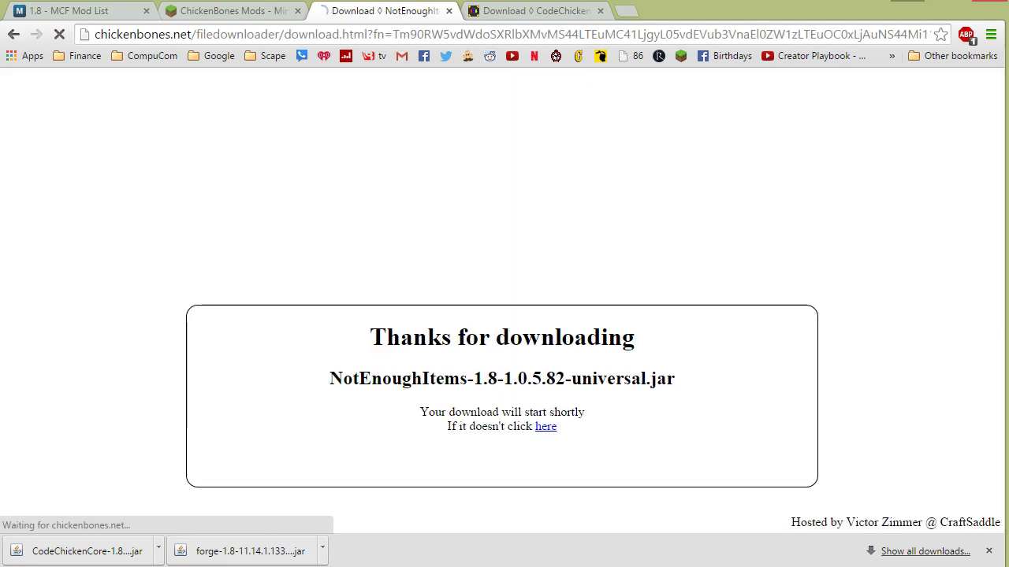
click(288, 550)
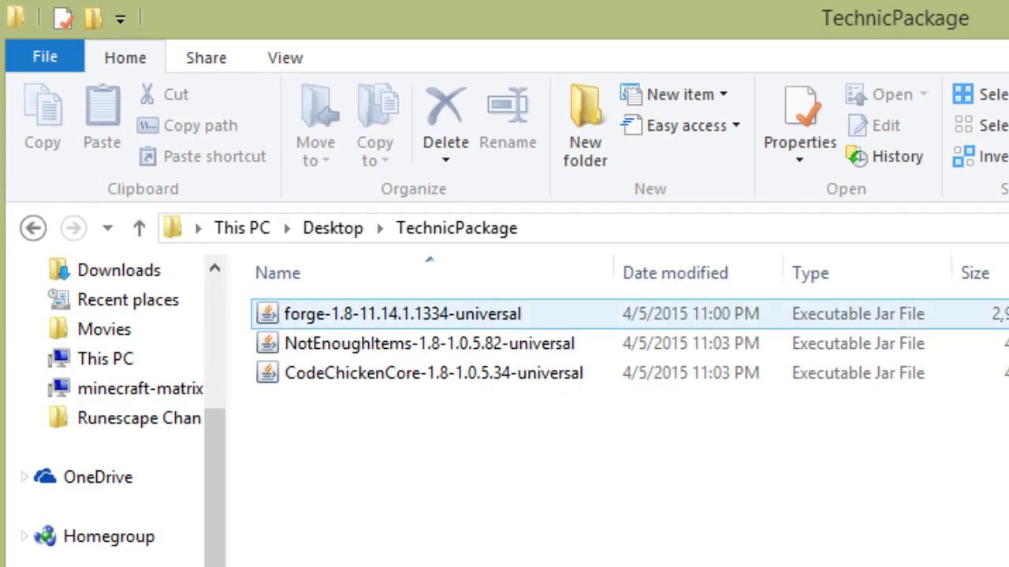
Create bin, mods and config folders inside TechnicPackage
key(ctrl+shift+n)
text(bin)
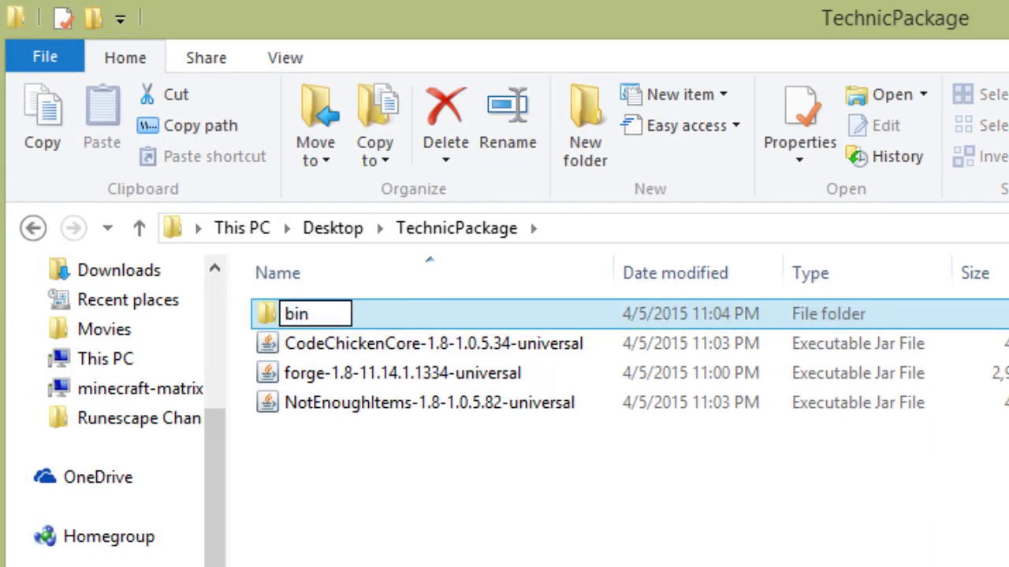
key(Return)
key(ctrl+shift+n)
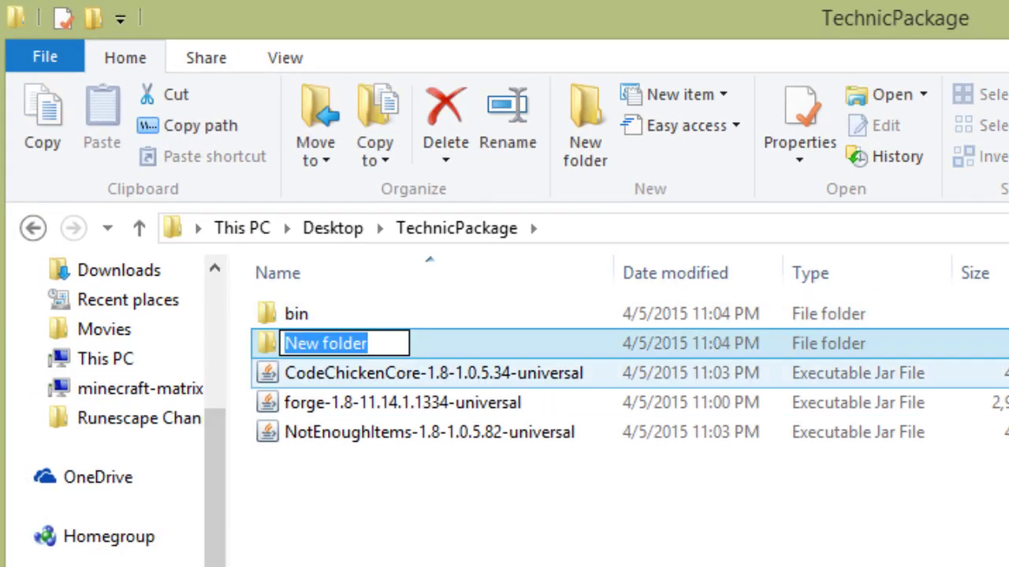
text(mods)
key(Return)
key(ctrl+shift+n)
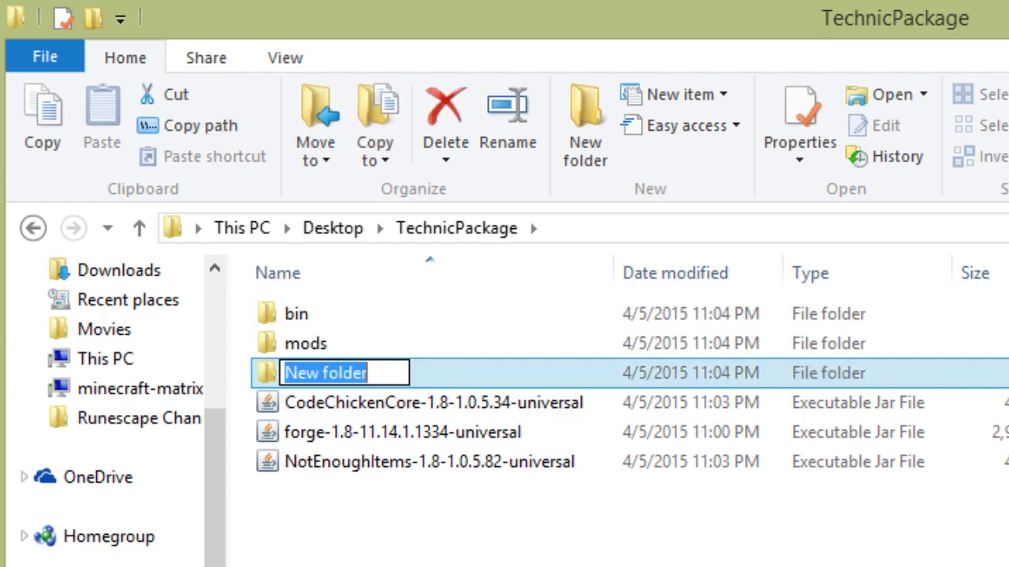
text(config)
key(Return)
Rename the Forge jar to modpack and move it into bin
click(402, 432)
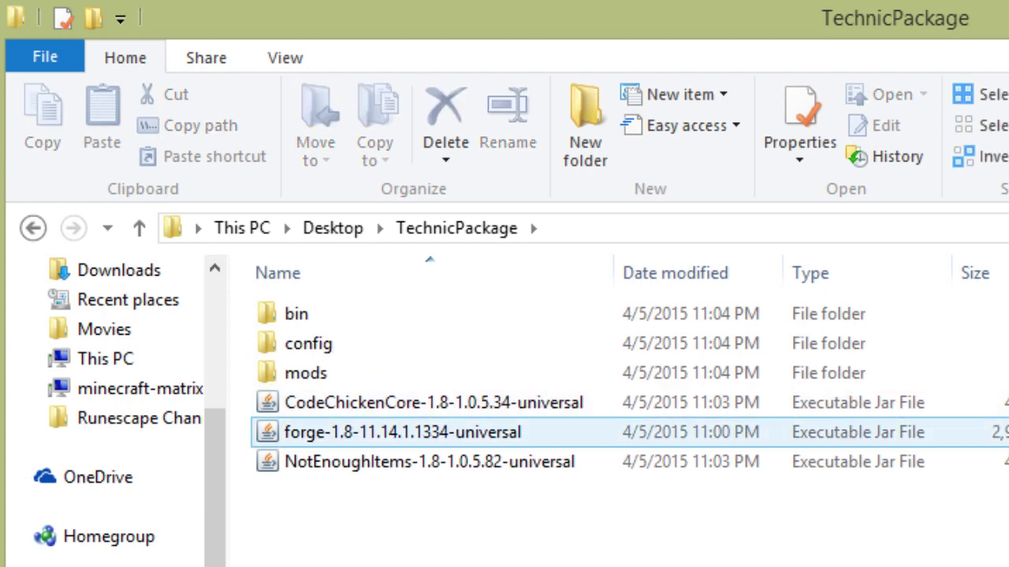
key(F2)
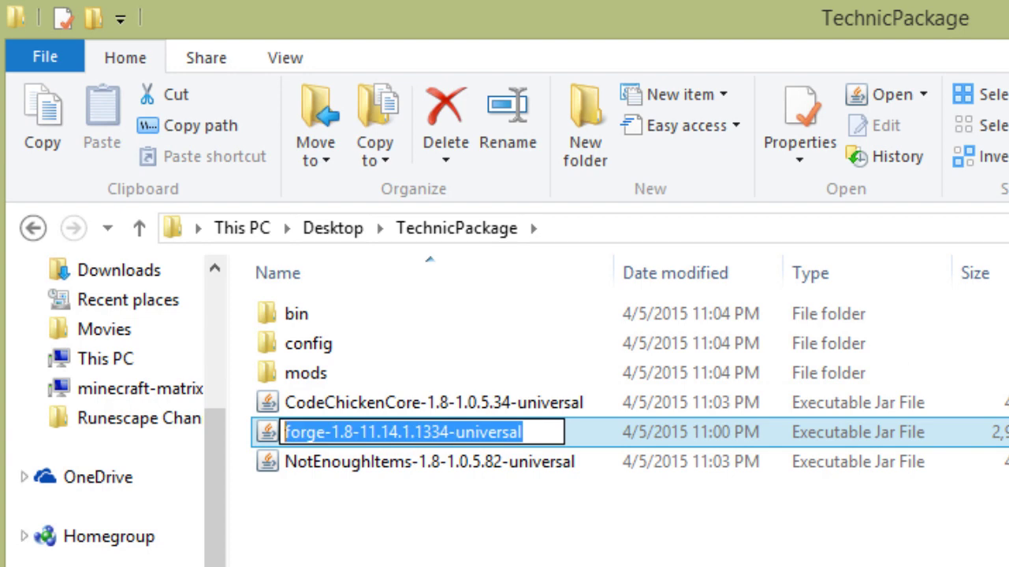
text(modpack)
key(Return)
drag(319, 432, 299, 313)
Move the CodeChickenCore and NotEnoughItems jars into mods, then check the bin folder
click(355, 402)
shift+click(394, 461)
drag(394, 462, 305, 373)
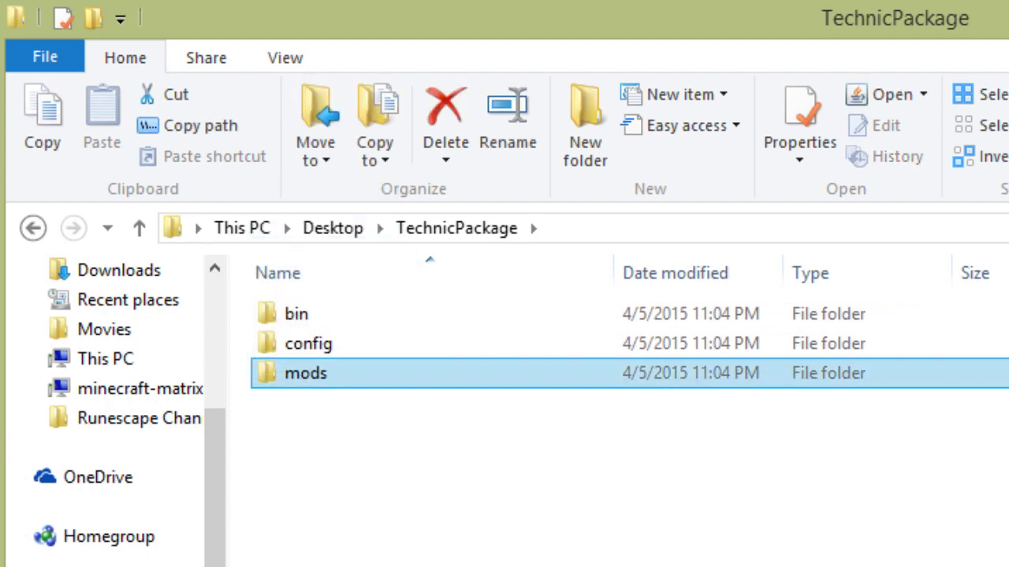
double_click(306, 372)
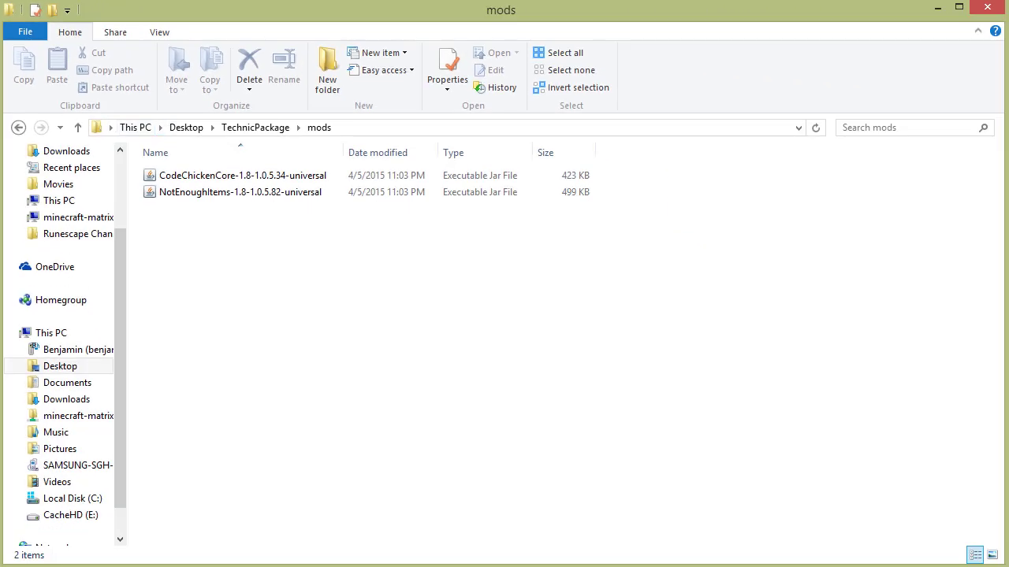
key(BackSpace)
double_click(166, 175)
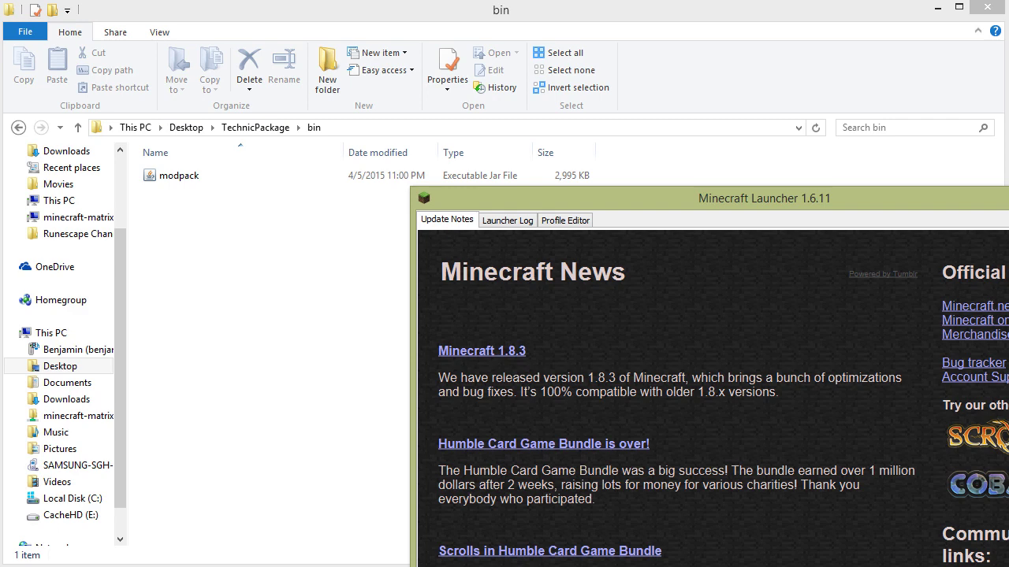
key(alt+F4)
Install the Forge 1.8-11.14.1.1334 client from the installer in Downloads
click(179, 175)
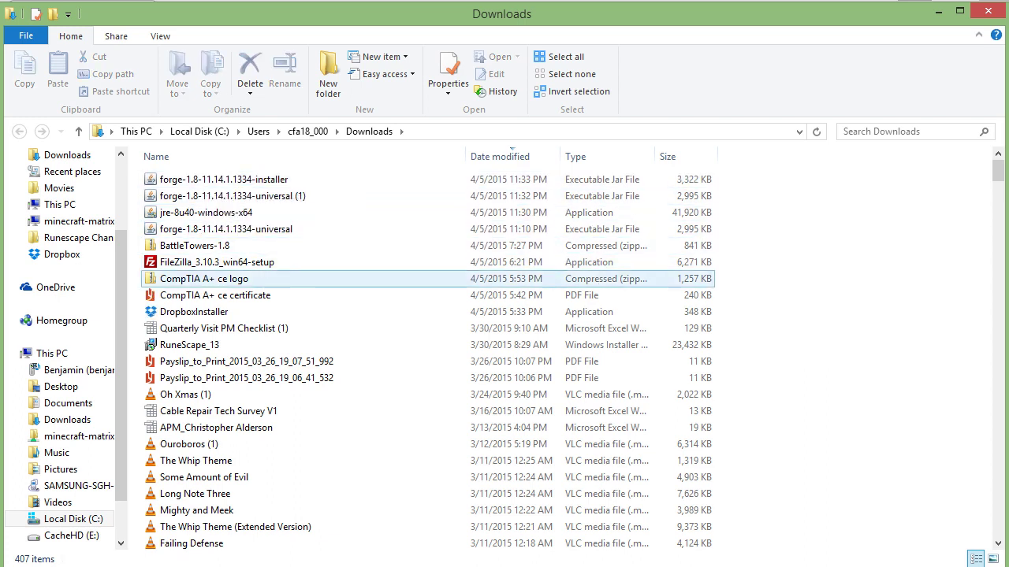
click(252, 180)
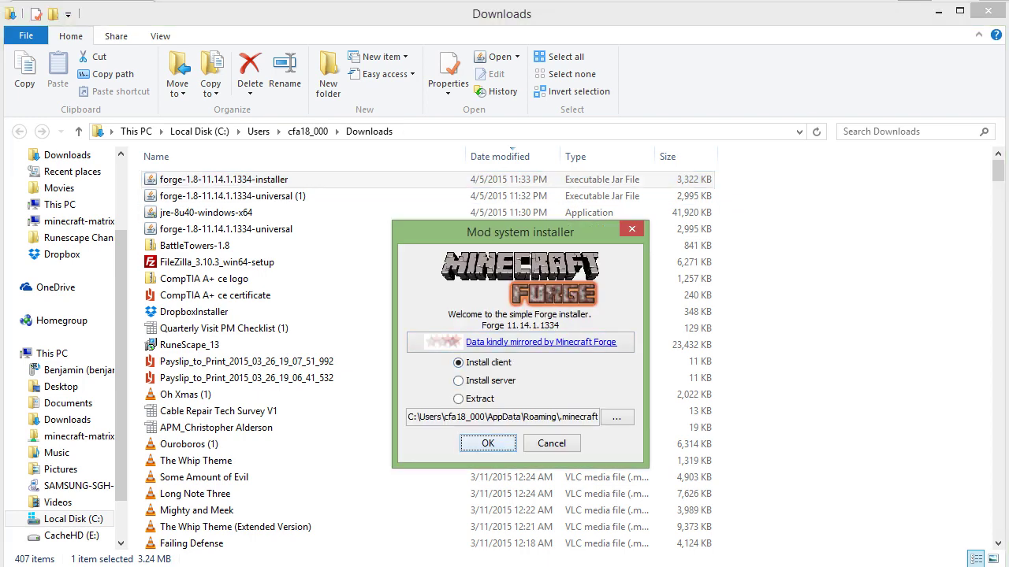
click(487, 443)
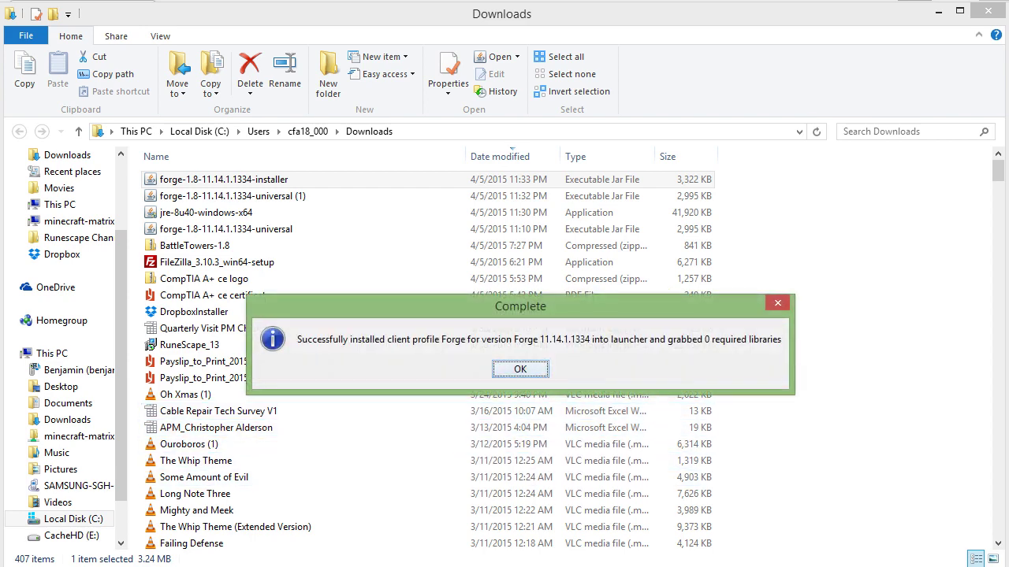
click(520, 369)
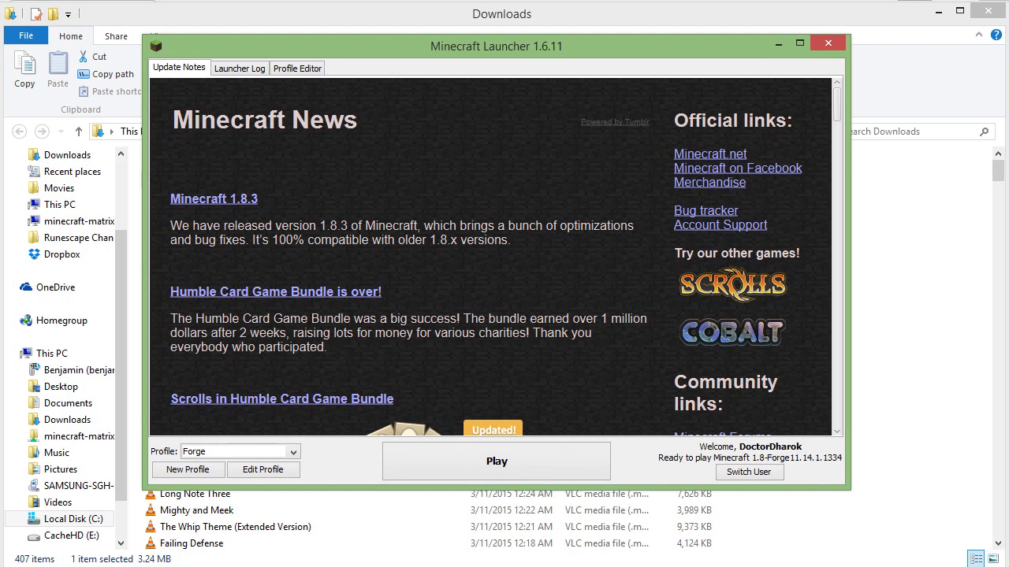
click(236, 452)
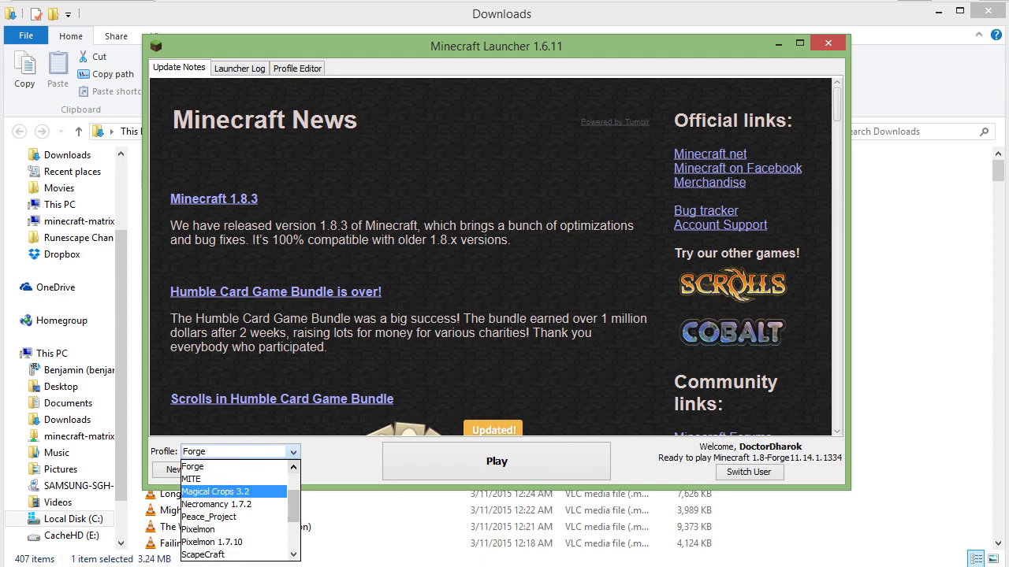
scroll(237, 509, down, 3)
scroll(236, 510, up, 4)
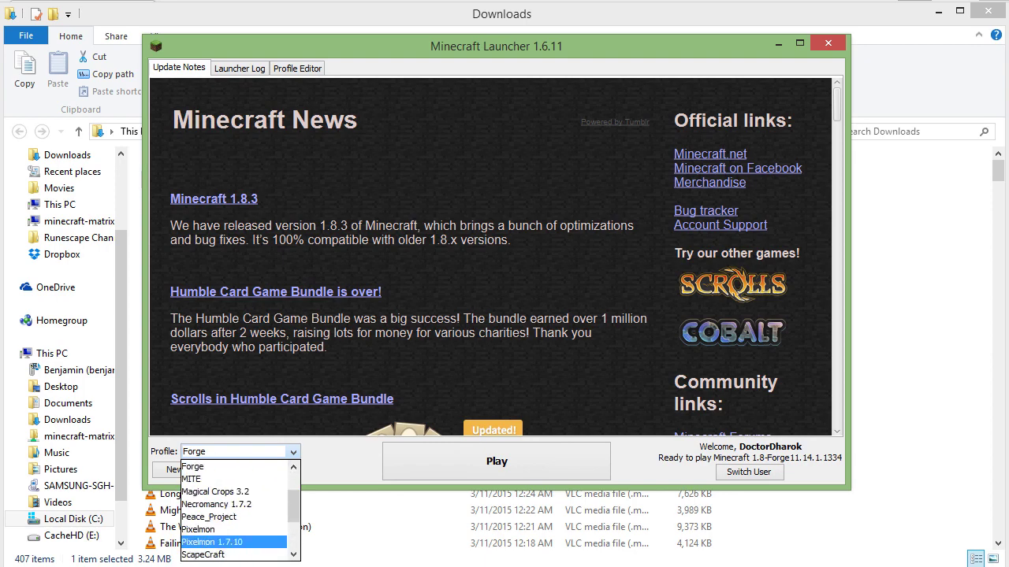
click(192, 517)
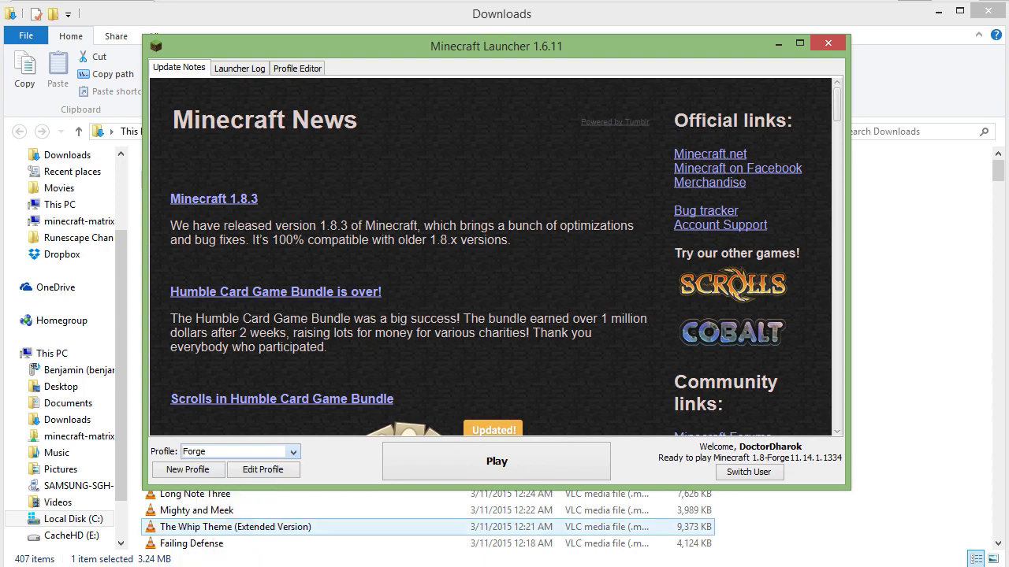
click(262, 469)
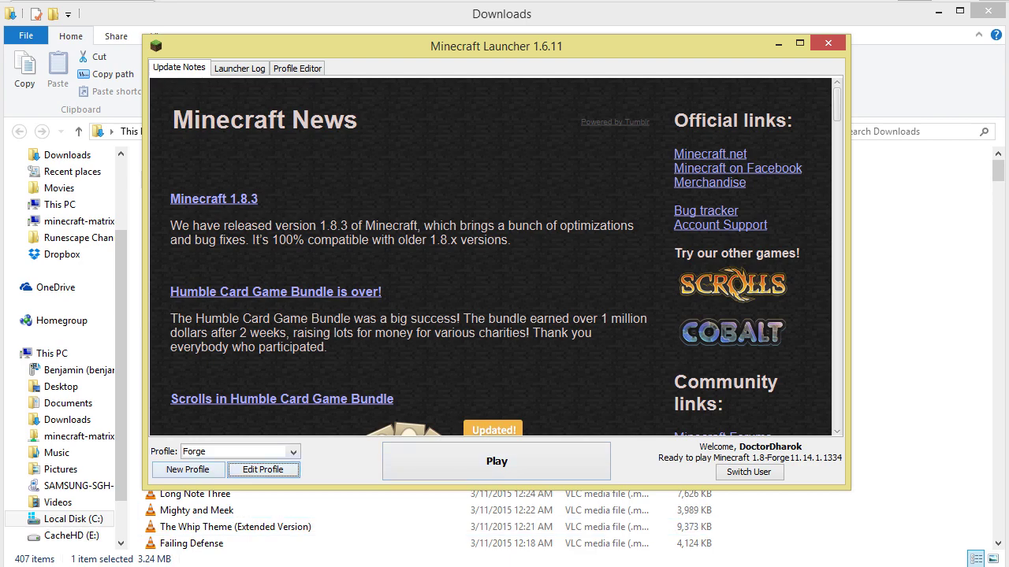
click(236, 451)
Save a new TechnicPackage profile on 1.8-Forge11.14.1.1334 with game directory \modpacks\technicpackage
click(188, 469)
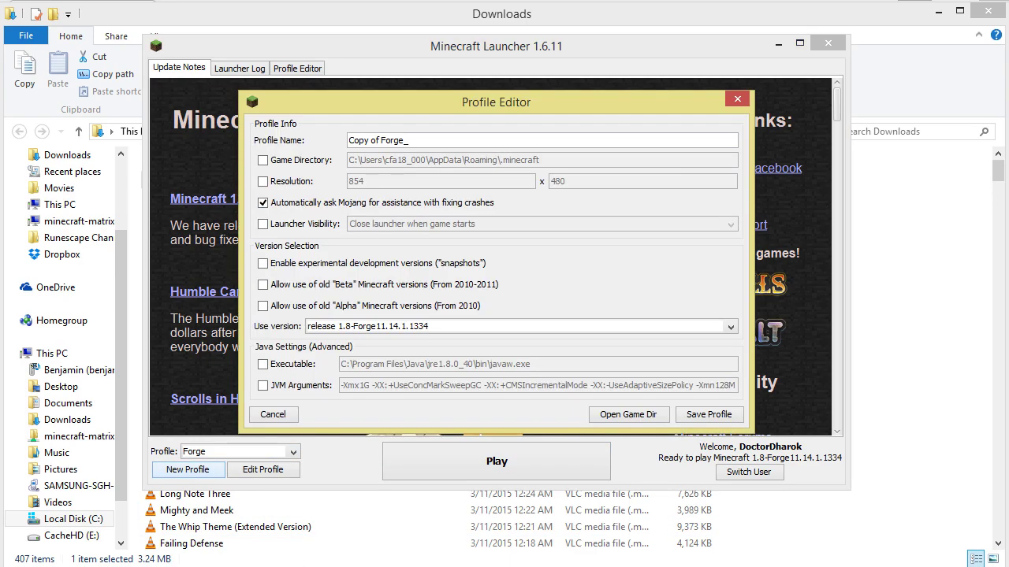
key(ctrl+a)
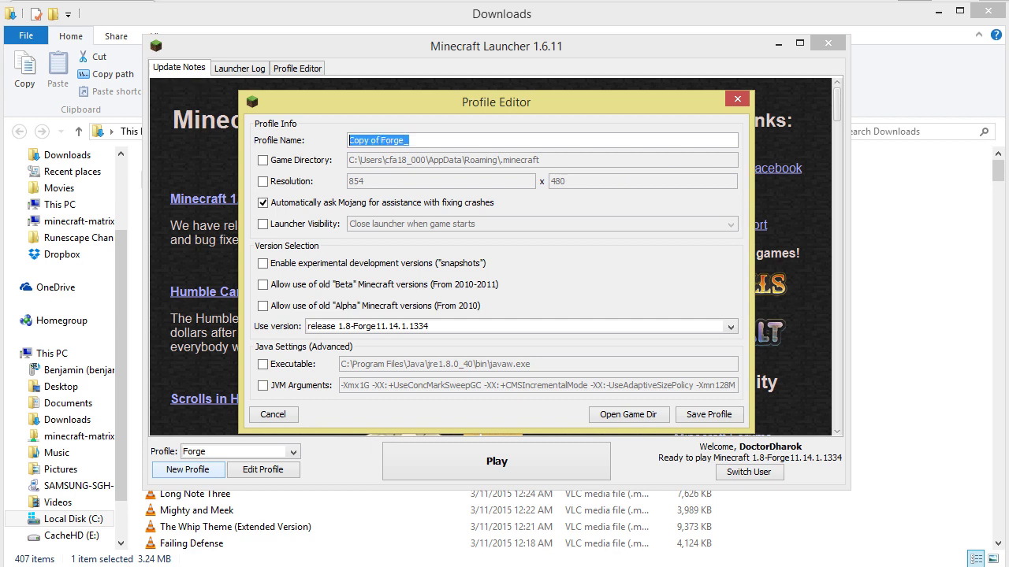
text(Technic)
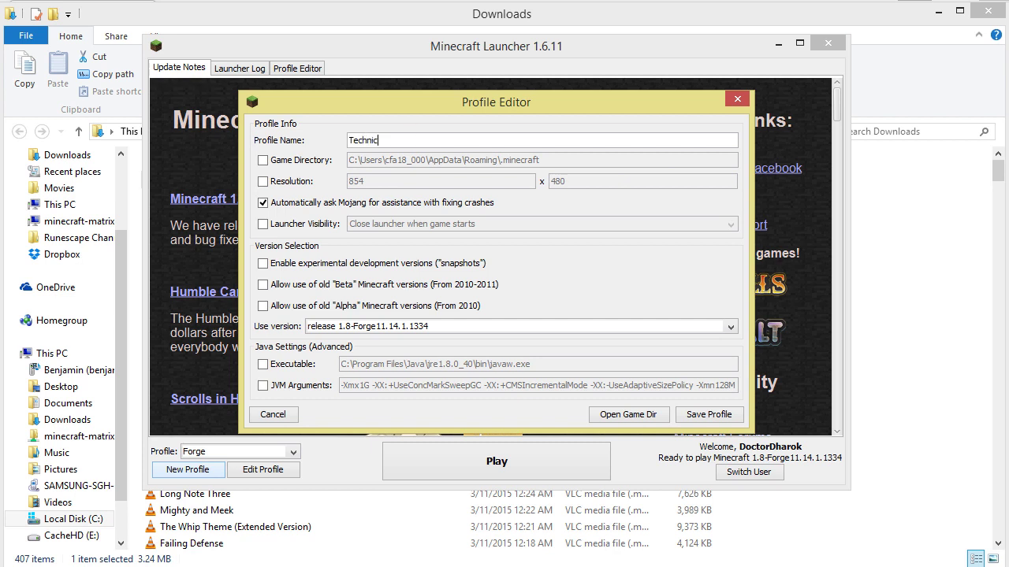
text(Package)
key(Tab)
key(space)
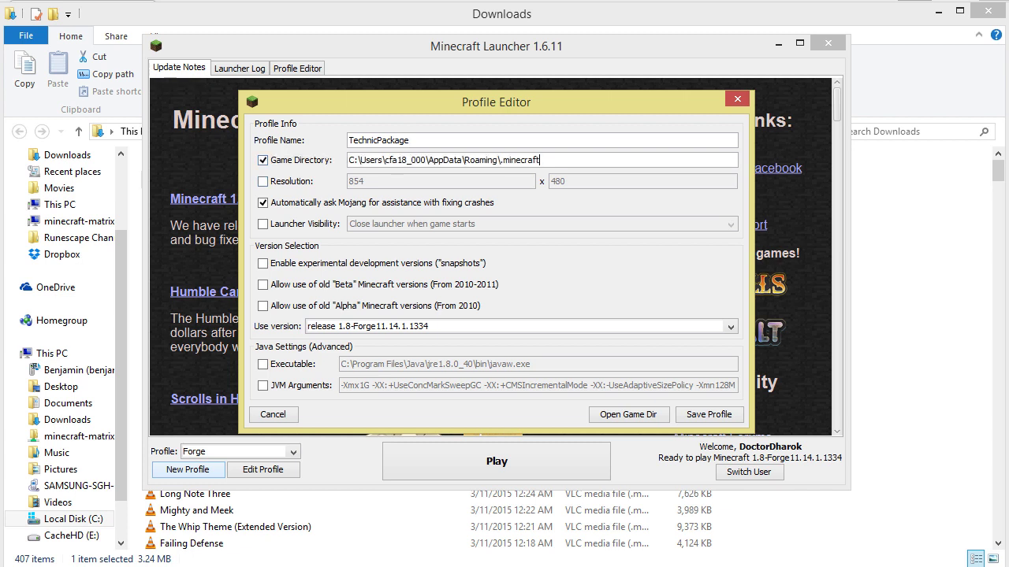
text(\modpacks\t	echnicpackage)
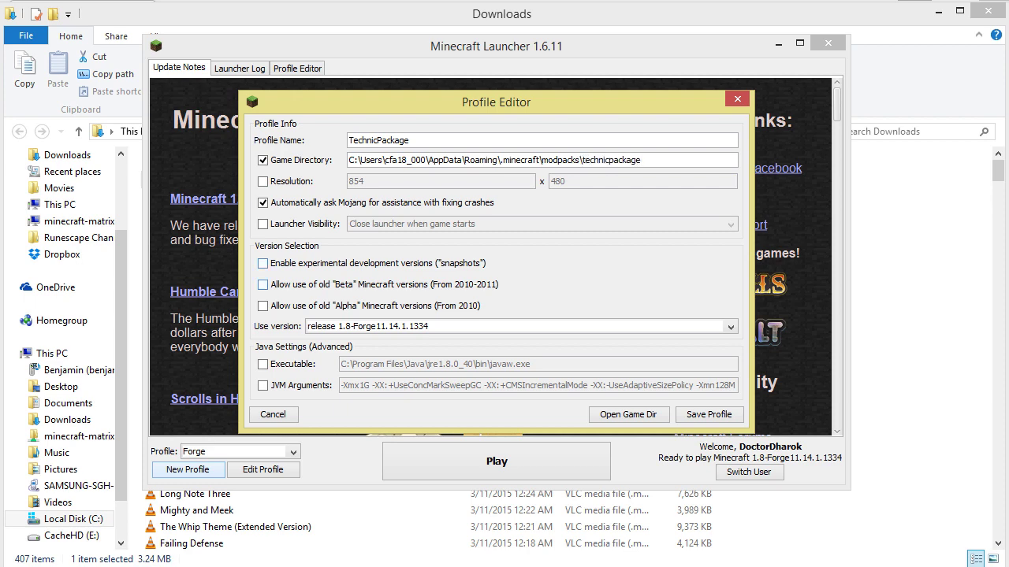
click(730, 327)
click(731, 326)
click(708, 414)
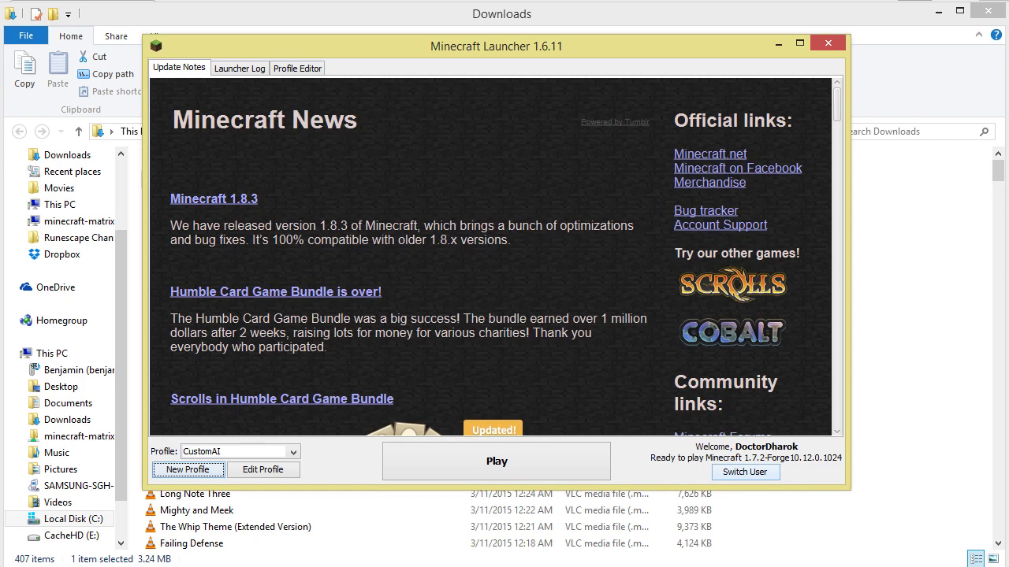
Make TechnicPackage the selected launcher profile
click(292, 451)
scroll(236, 512, down, 5)
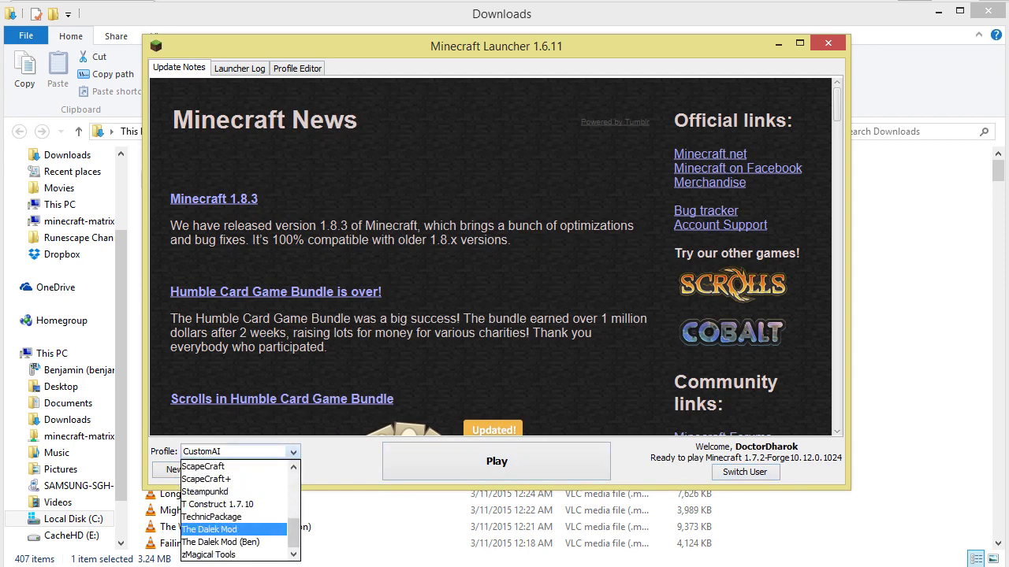
click(211, 517)
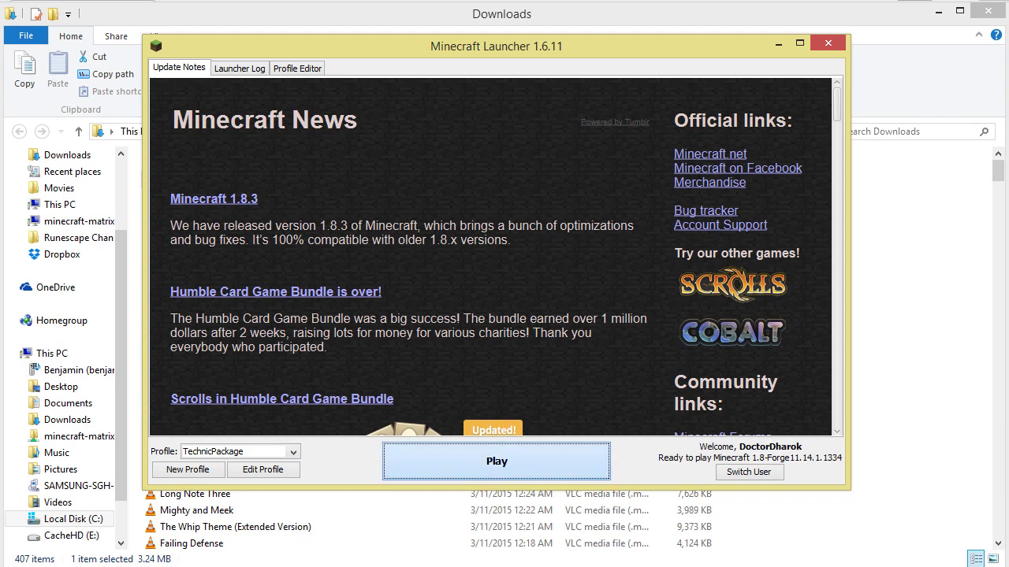
Launch the TechnicPackage profile and open the empty .minecraft\modpacks\technicpackage\mods folder
click(497, 461)
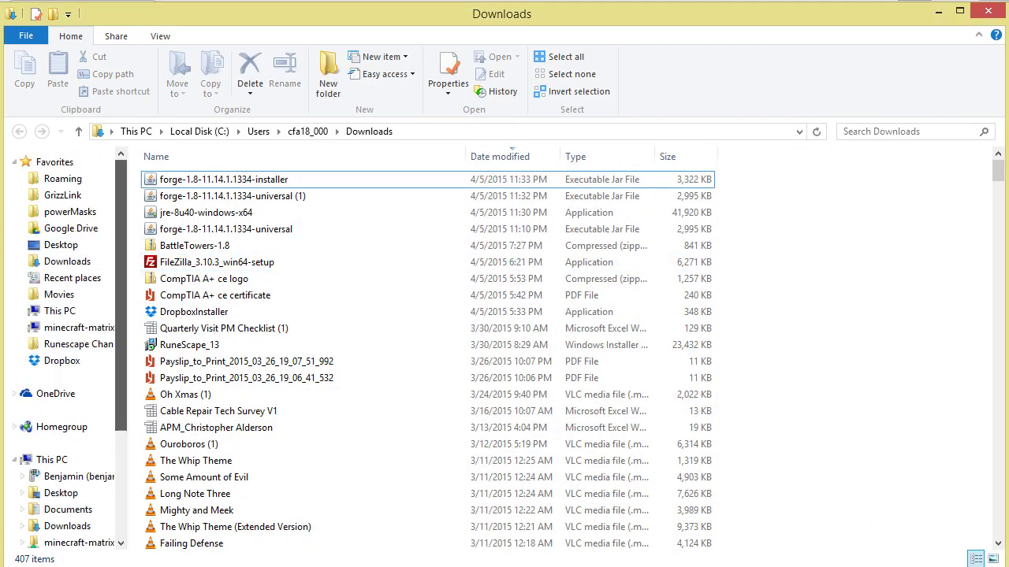
click(62, 178)
double_click(181, 196)
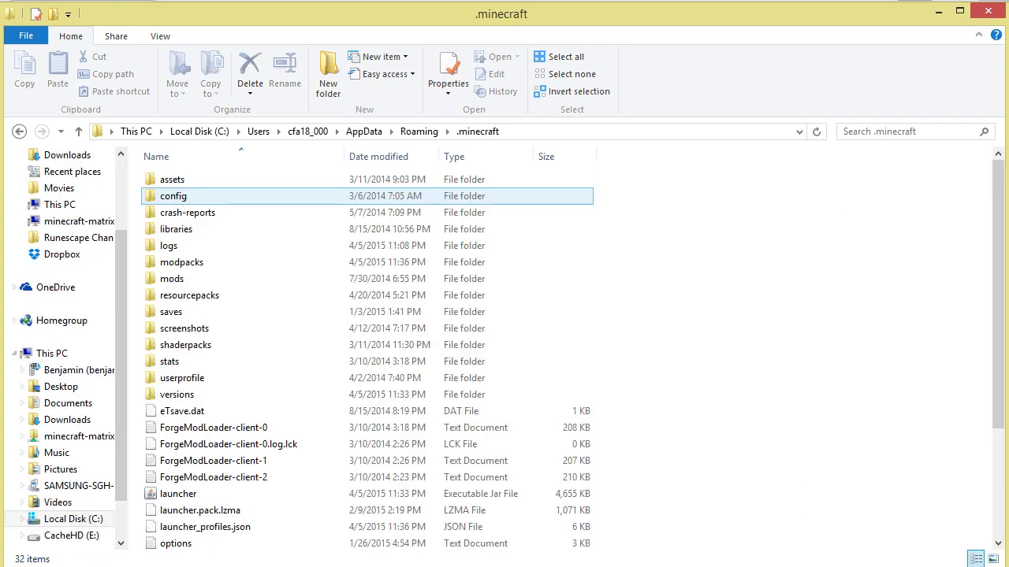
double_click(181, 262)
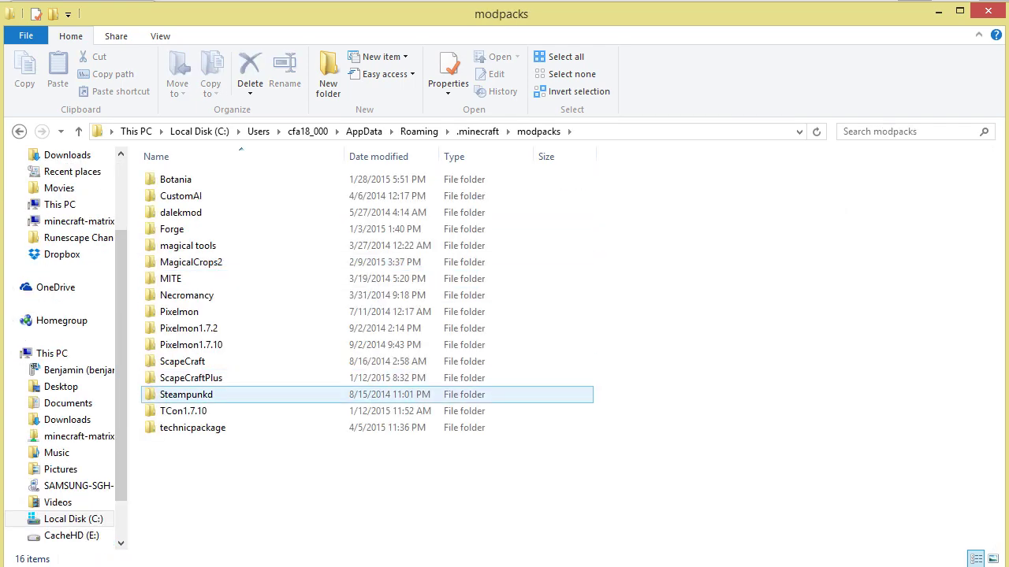
double_click(192, 427)
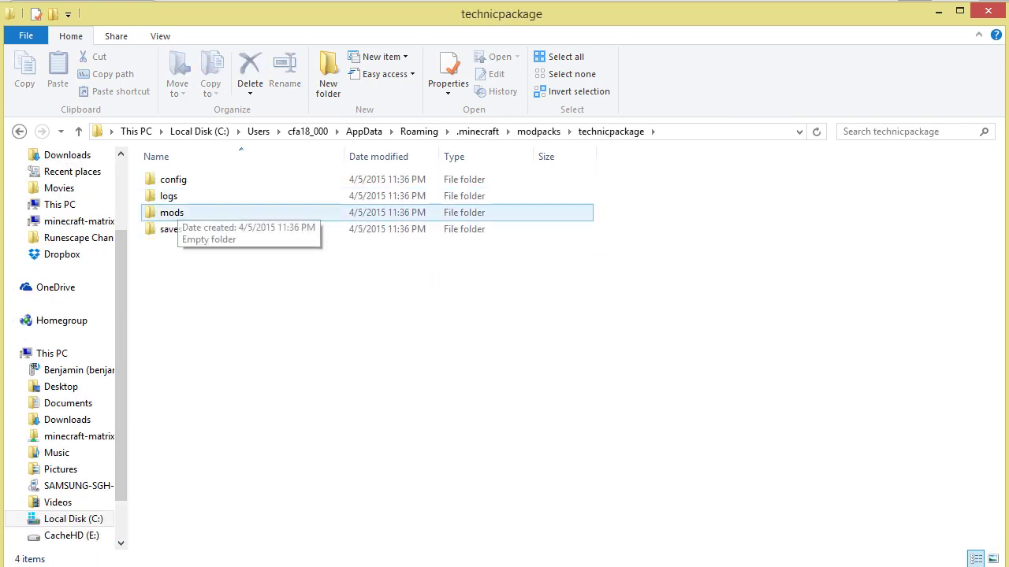
double_click(171, 213)
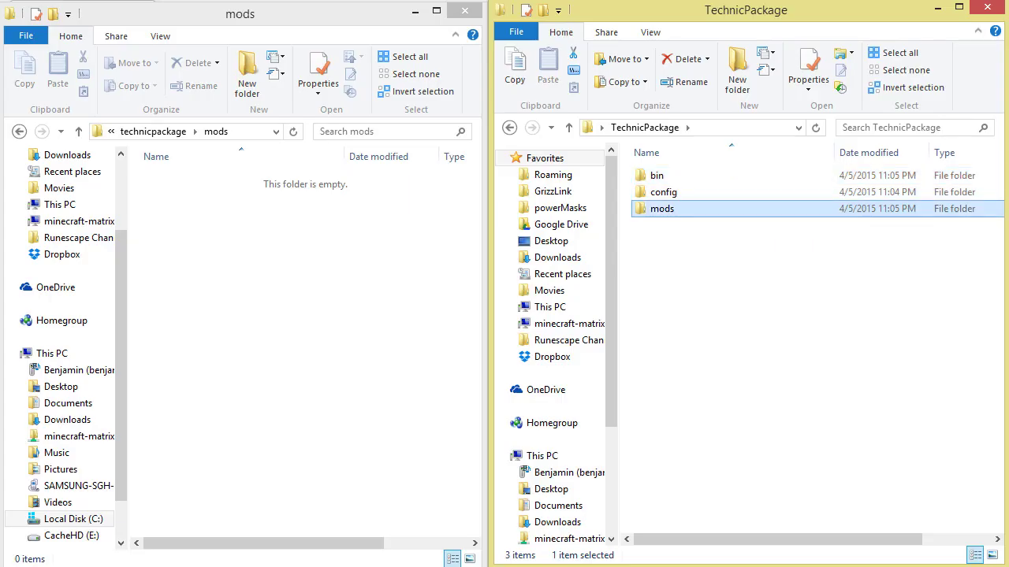
Copy both mod jars from the Desktop TechnicPackage mods folder into it
double_click(674, 208)
click(684, 194)
key(ctrl+a)
right_click(684, 177)
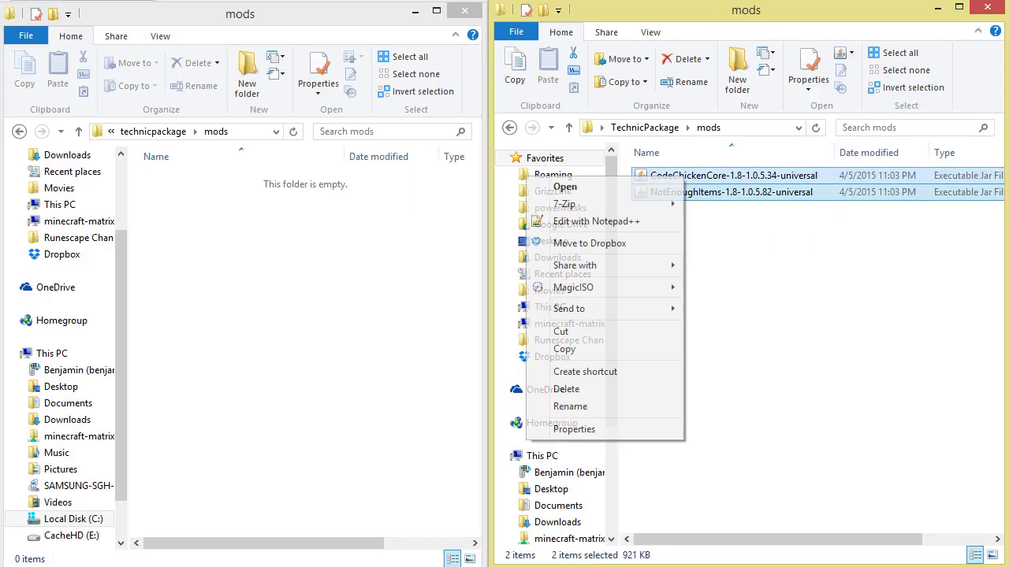
click(564, 349)
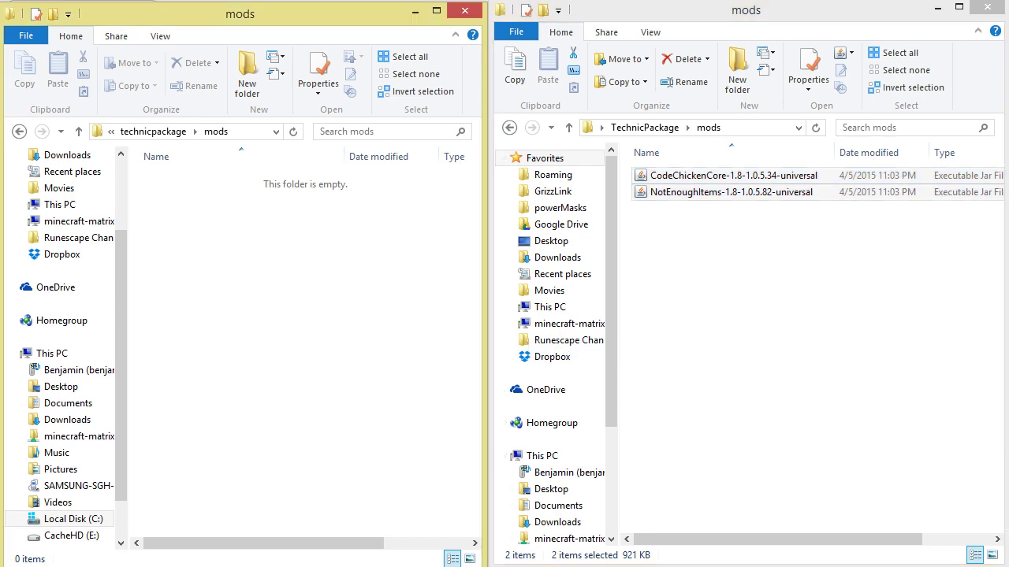
key(ctrl+v)
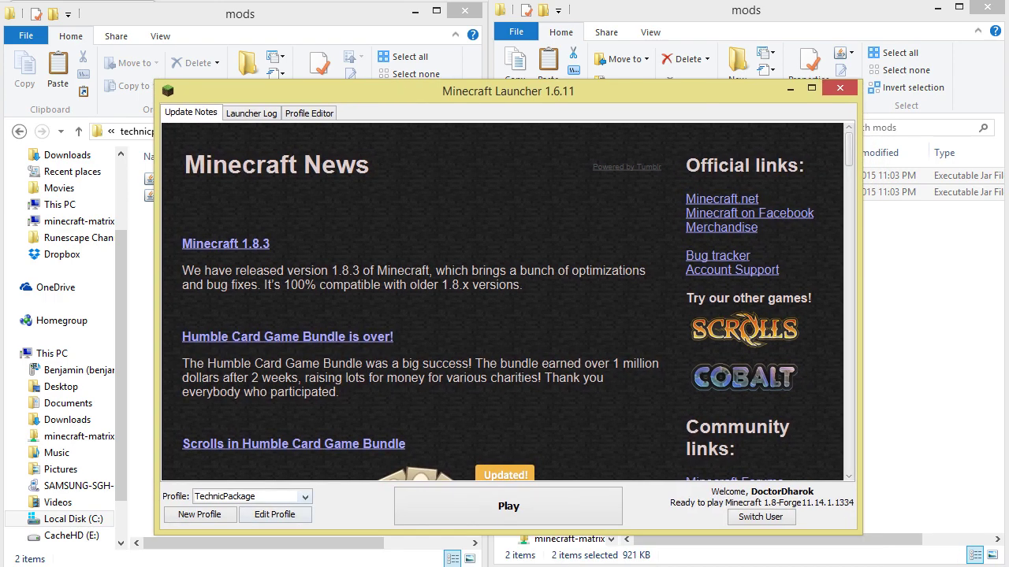
Play the TechnicPackage profile, confirm the NEI item list in the inventory, then pause
click(508, 505)
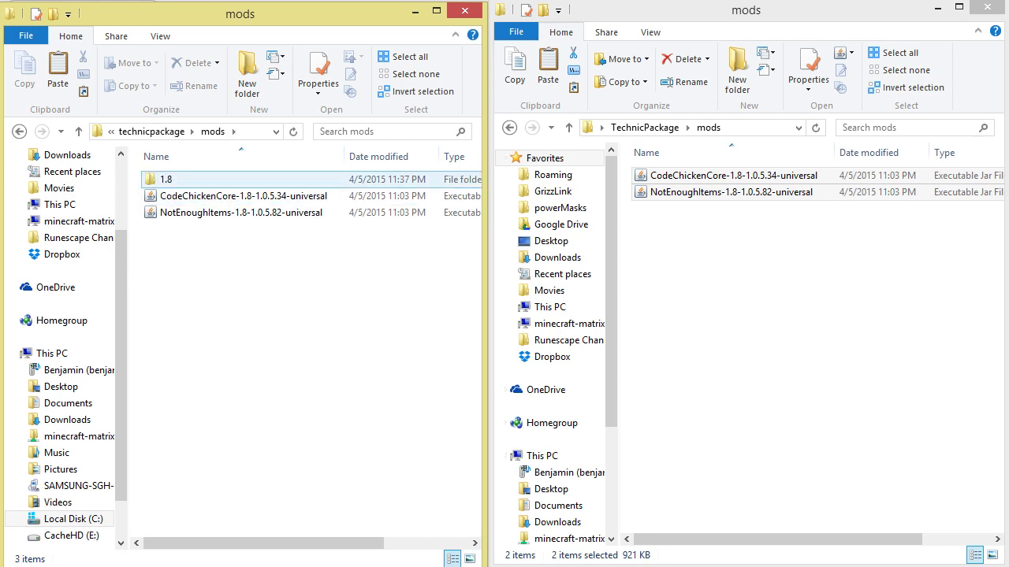
click(166, 180)
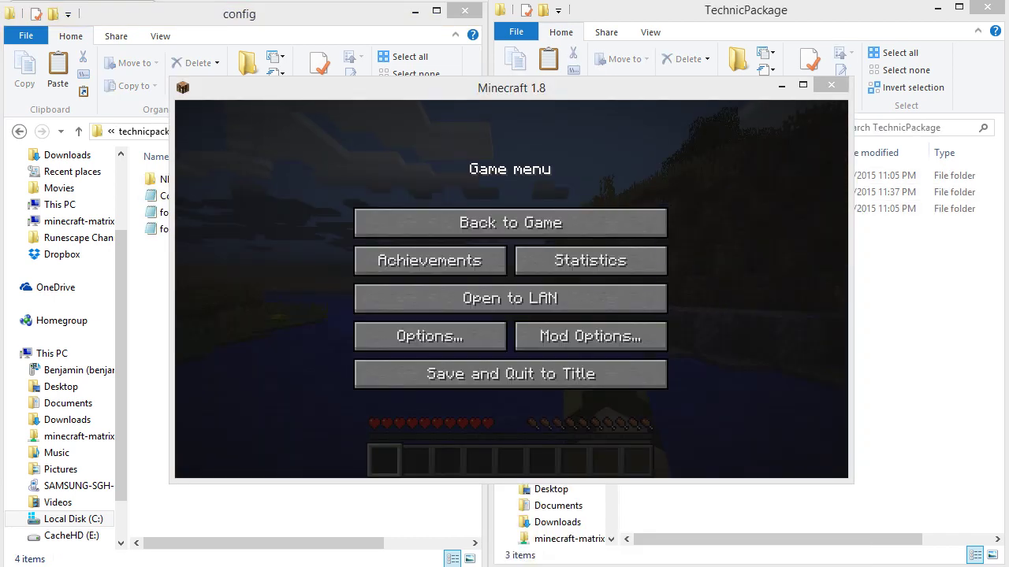
click(511, 222)
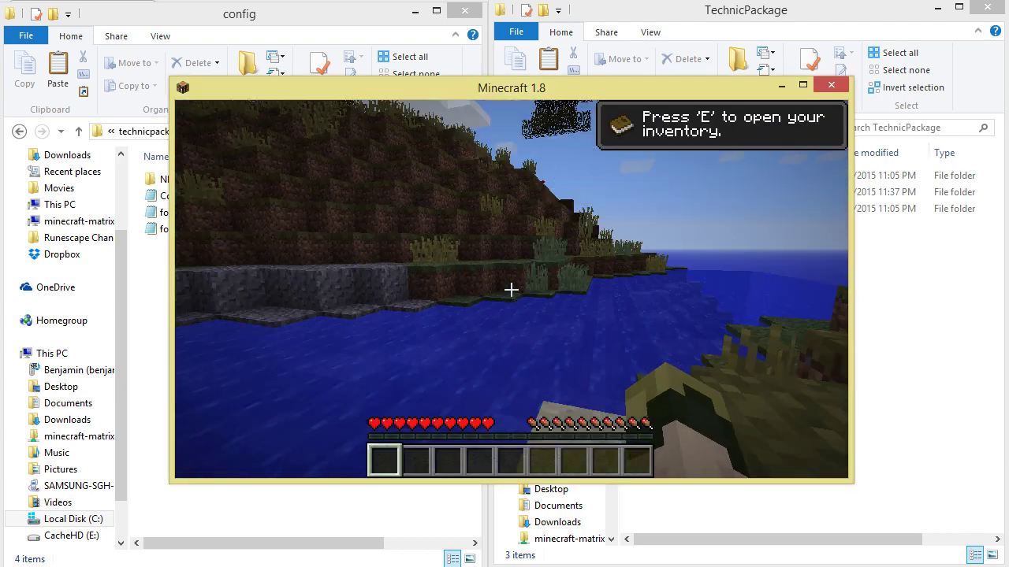
key(e)
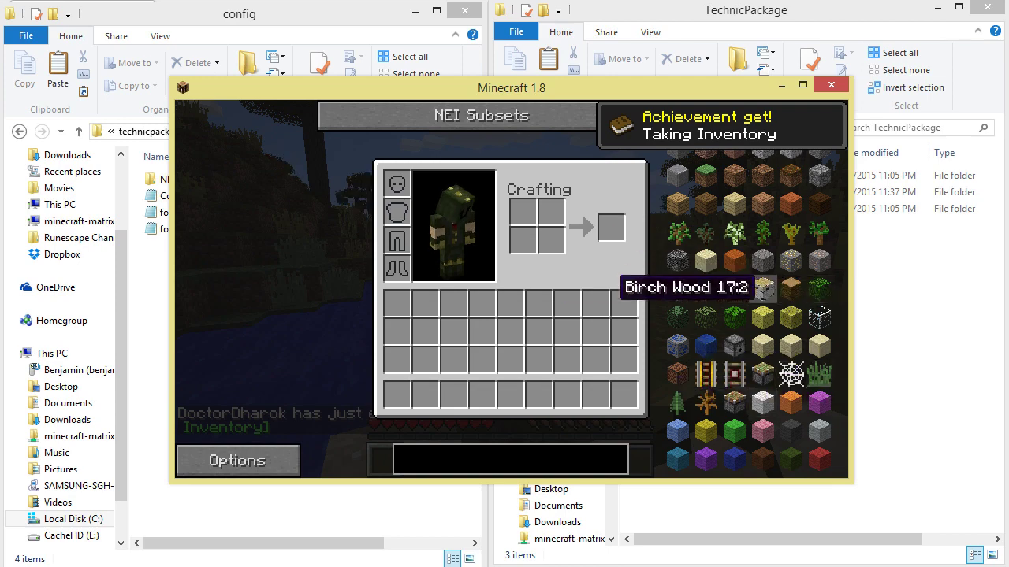
key(e)
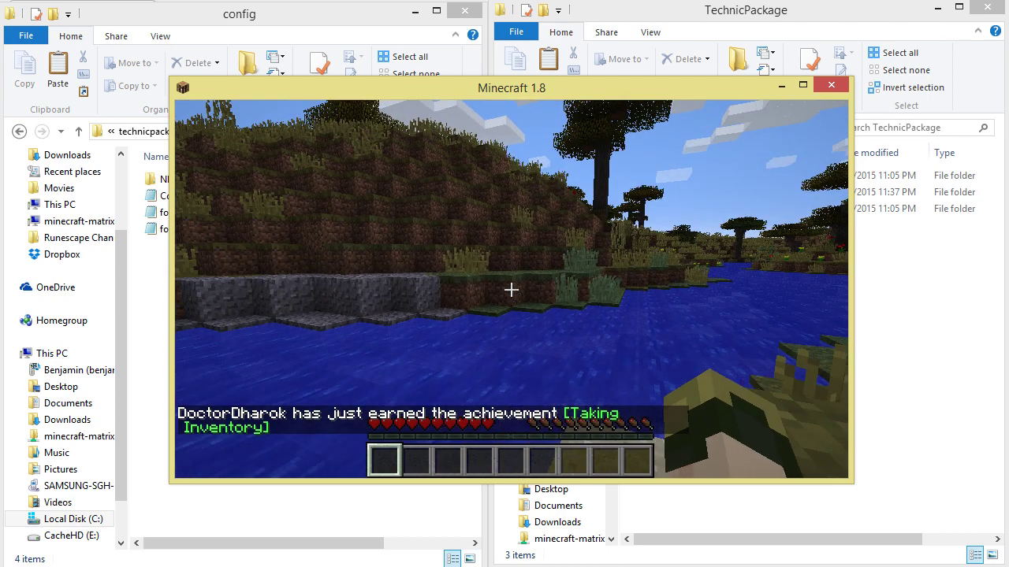
key(Escape)
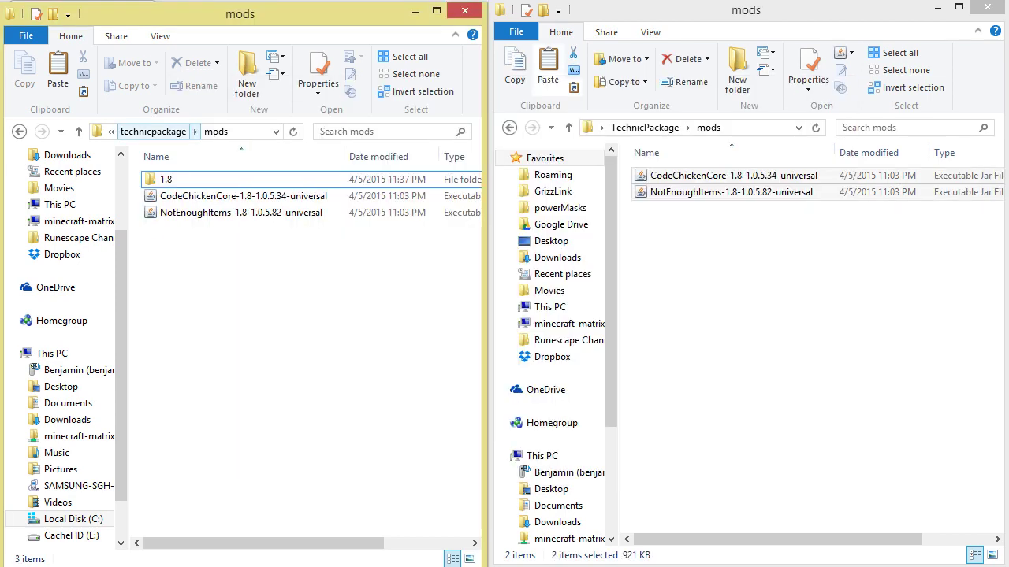
Copy the NEI folder and three config files from technicpackage\config into TechnicPackage\config
key(alt+Up)
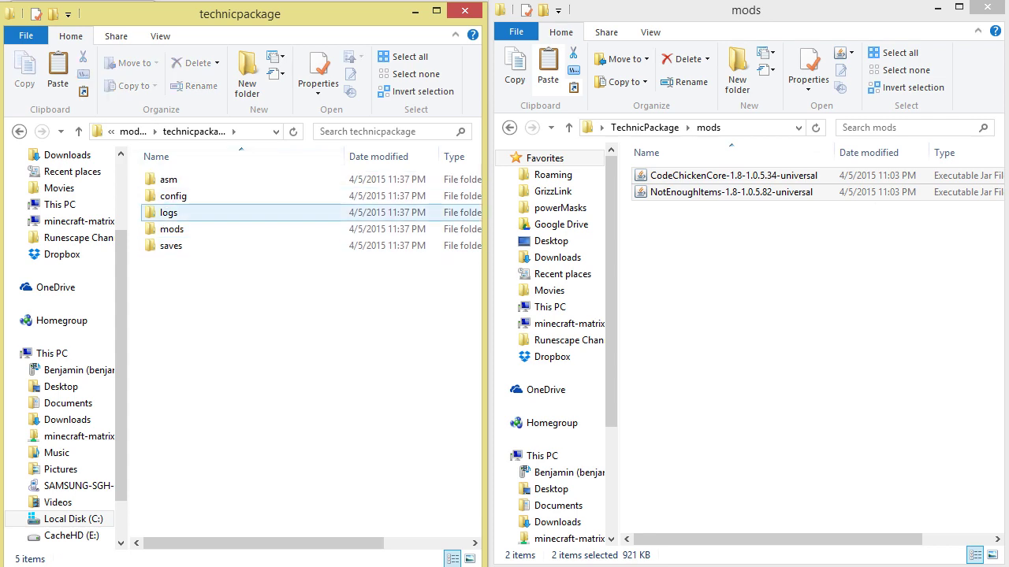
double_click(173, 196)
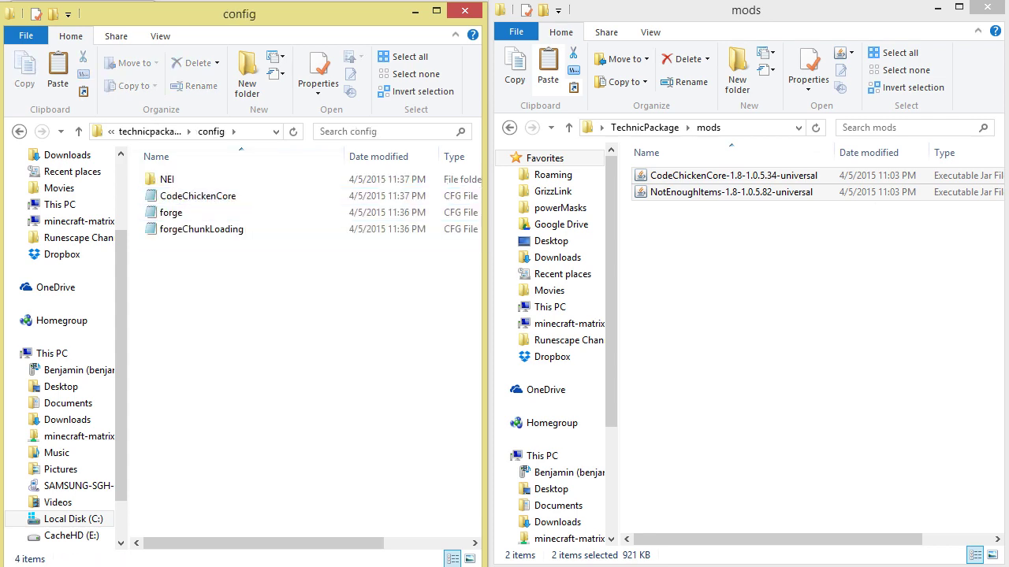
drag(189, 249, 146, 167)
click(644, 127)
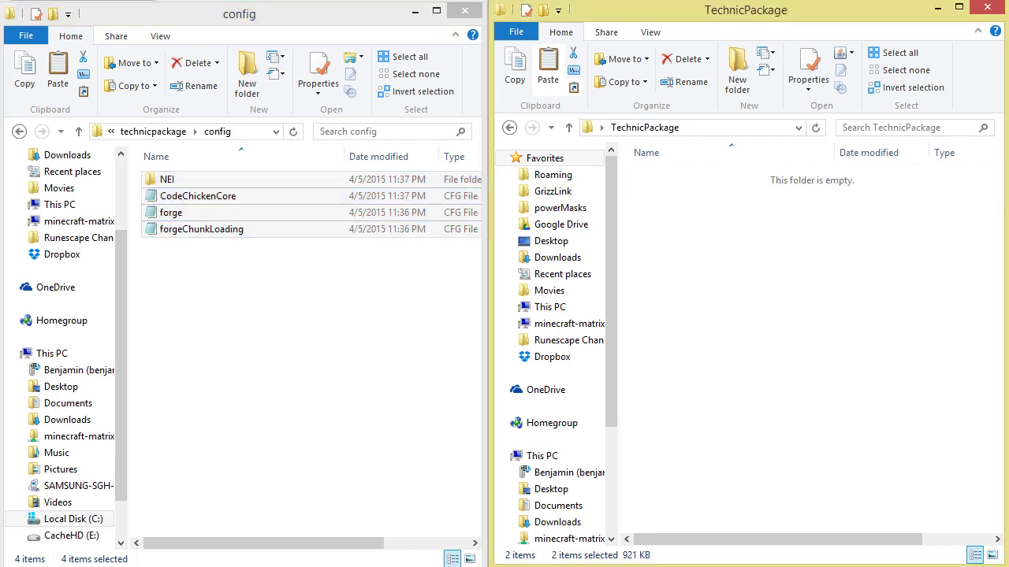
double_click(663, 192)
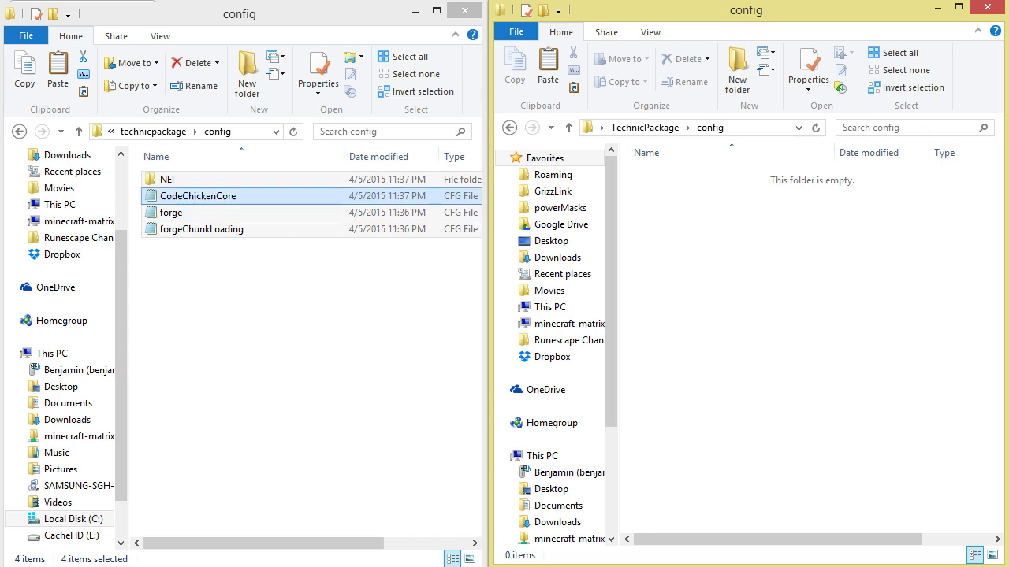
right_click(164, 197)
click(35, 332)
click(684, 222)
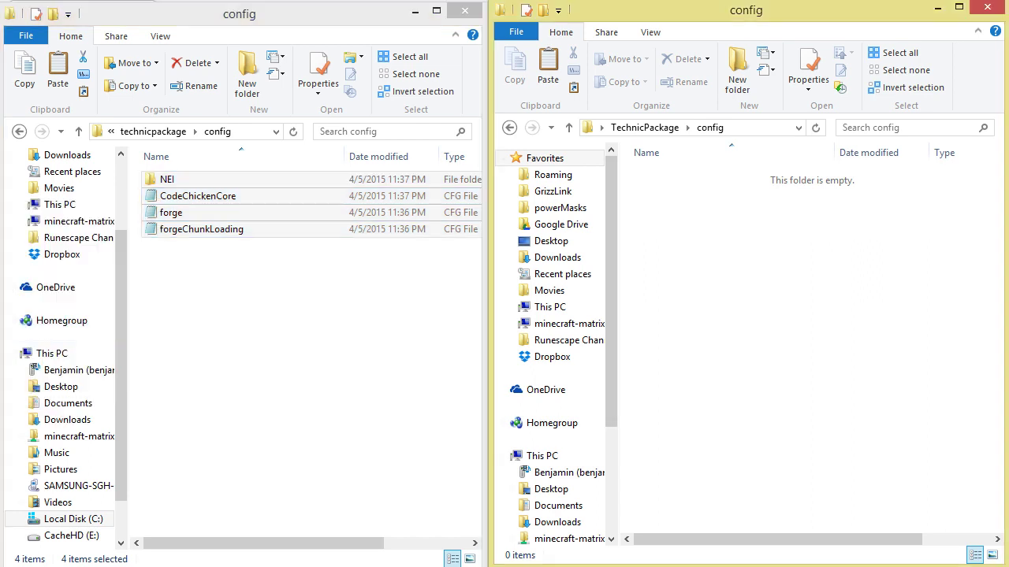
right_click(683, 221)
click(609, 352)
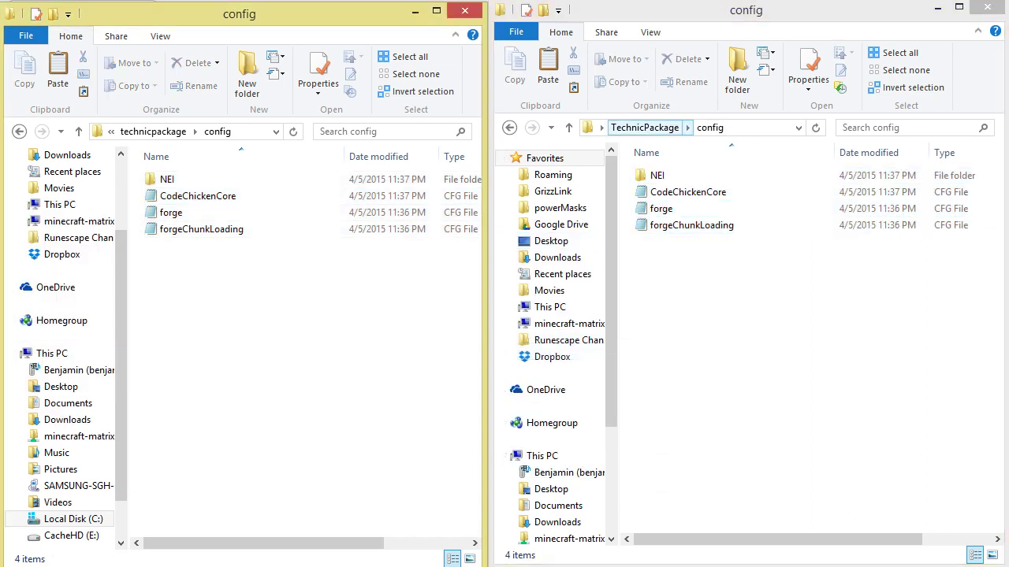
Widen the TechnicPackage window and check that bin holds modpack.jar
click(644, 127)
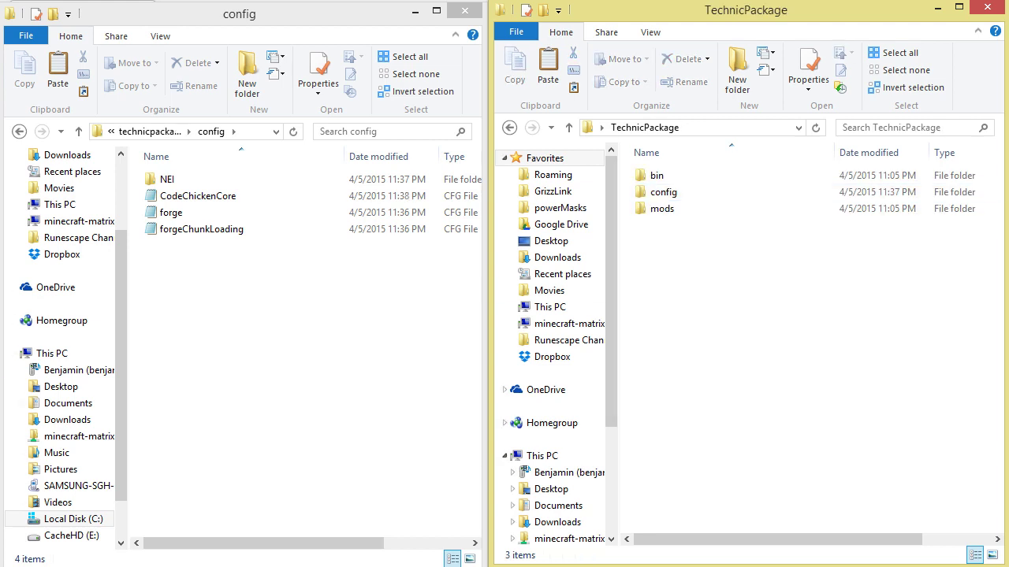
drag(490, 456, 154, 456)
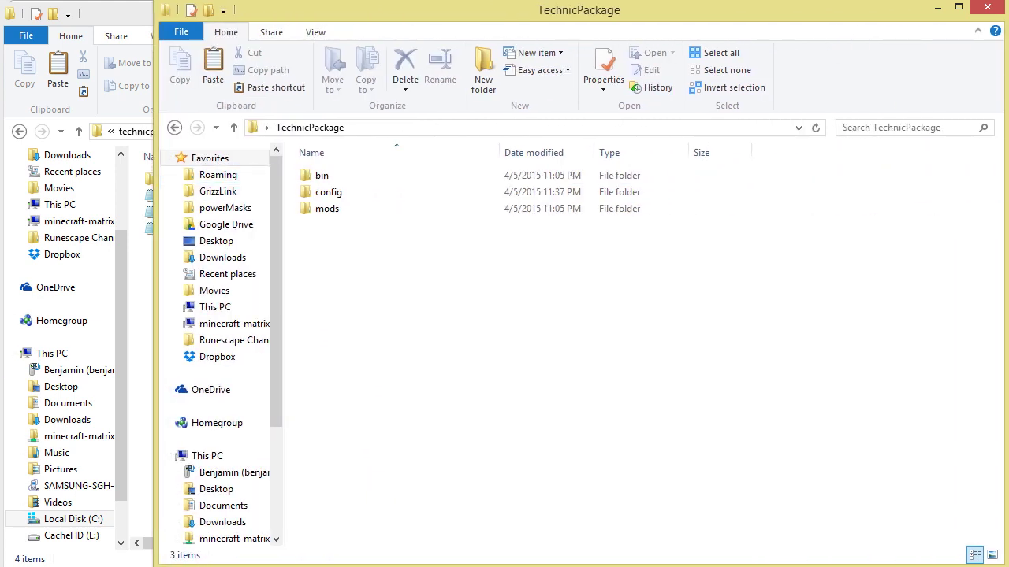
double_click(322, 175)
click(335, 175)
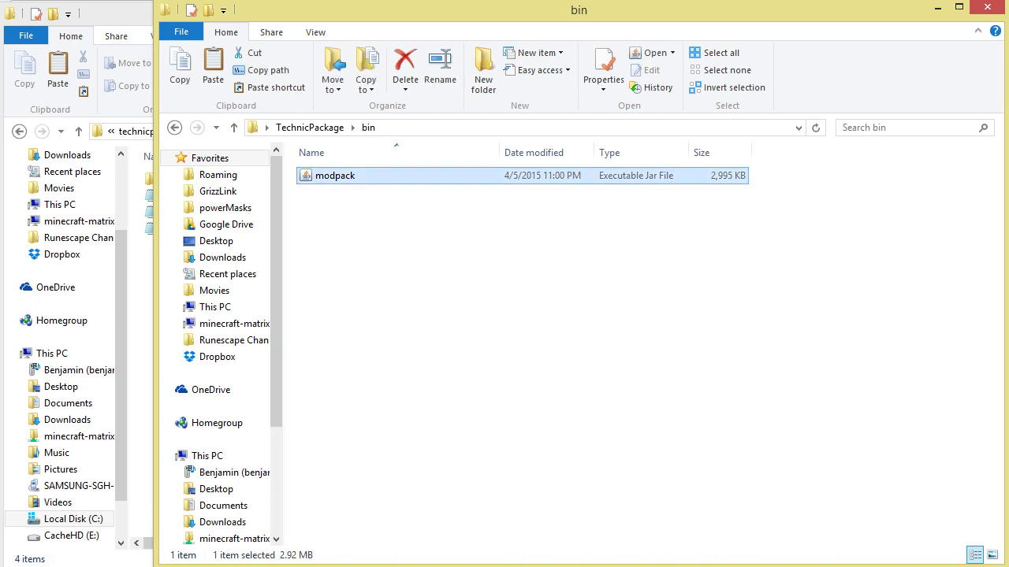
click(310, 127)
Check the two mod jars in mods and the four items in config
click(327, 208)
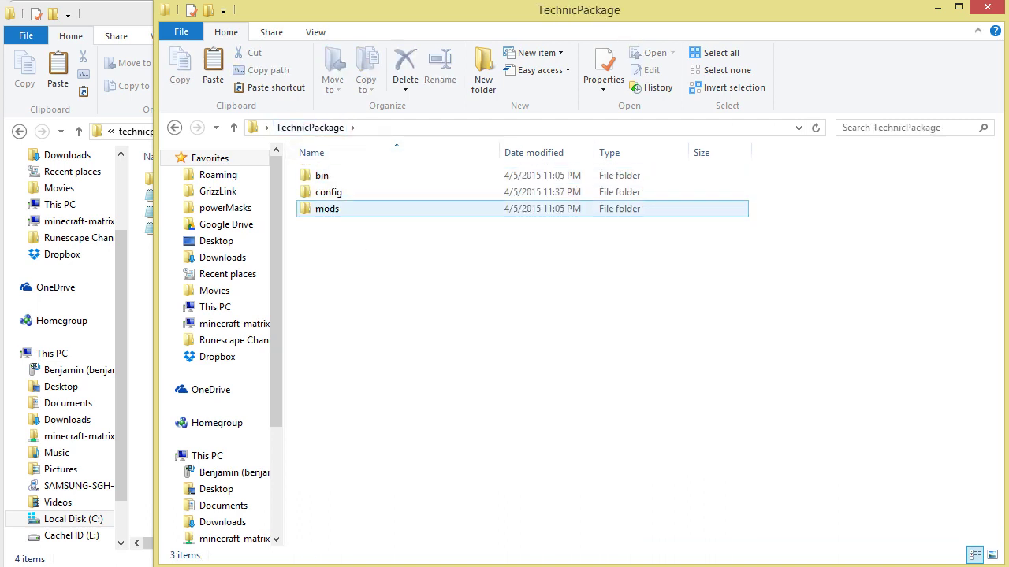
double_click(327, 208)
drag(364, 252, 352, 170)
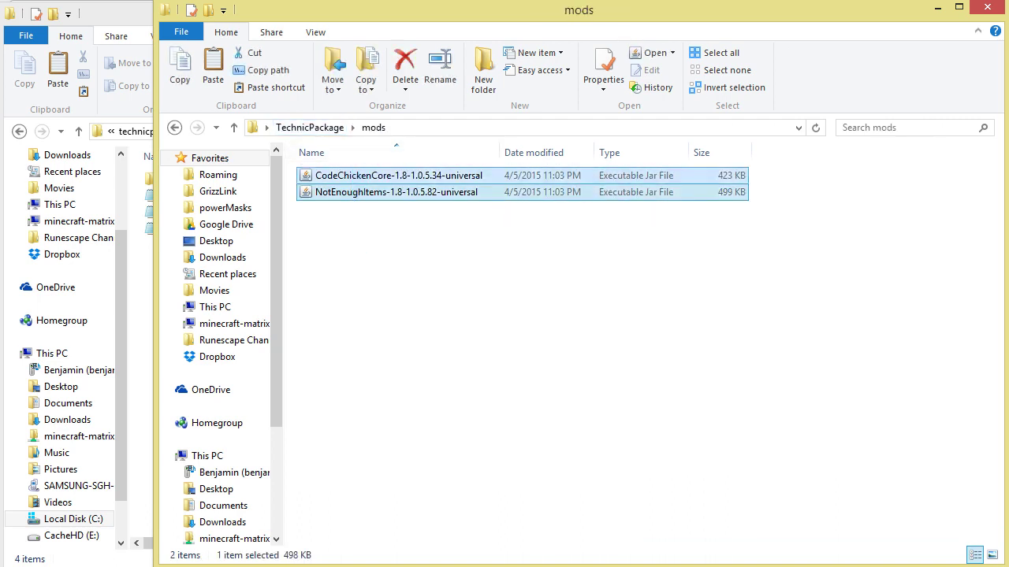
click(364, 252)
click(310, 127)
click(327, 191)
double_click(328, 191)
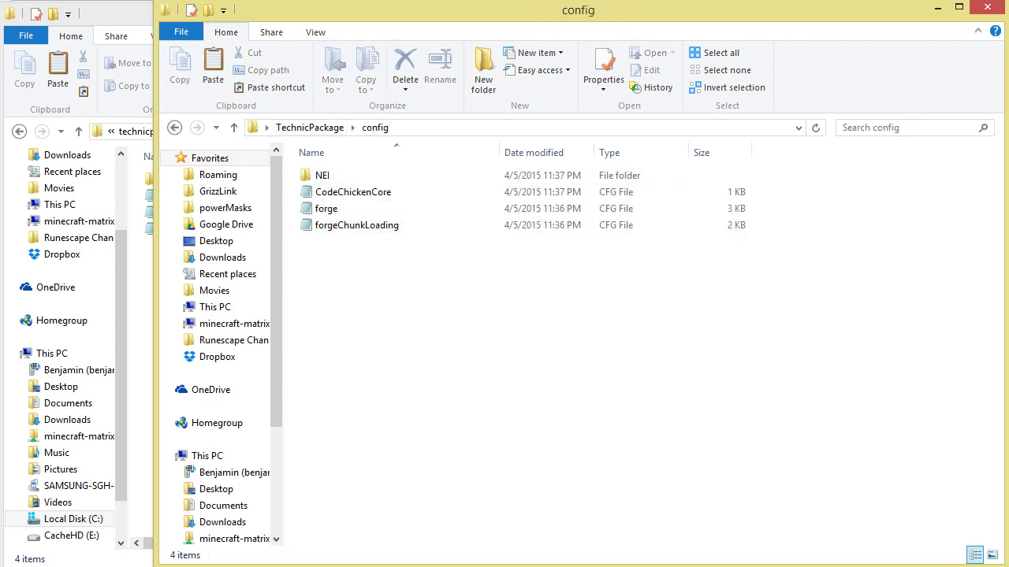
drag(395, 296, 315, 167)
click(394, 284)
click(310, 127)
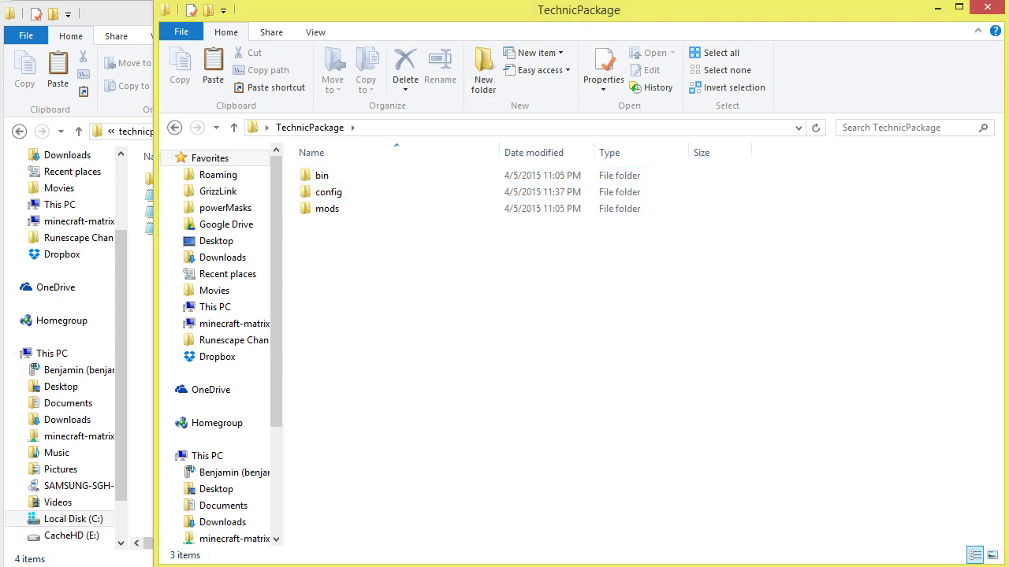
Select the bin, config and mods folders and open 7-Zip's Add to Archive dialog for them
drag(323, 283, 285, 163)
right_click(318, 173)
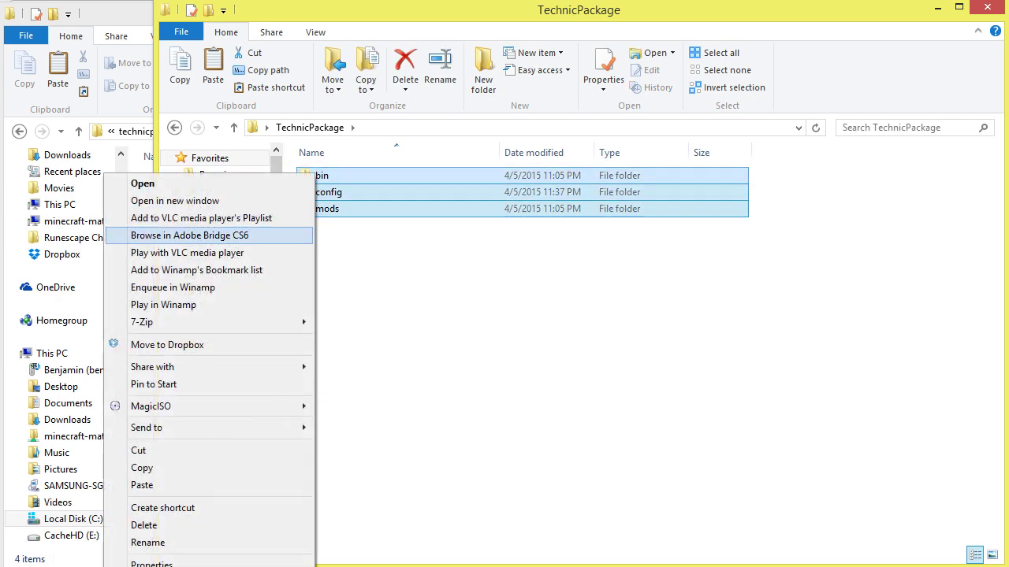
mouse_move(236, 322)
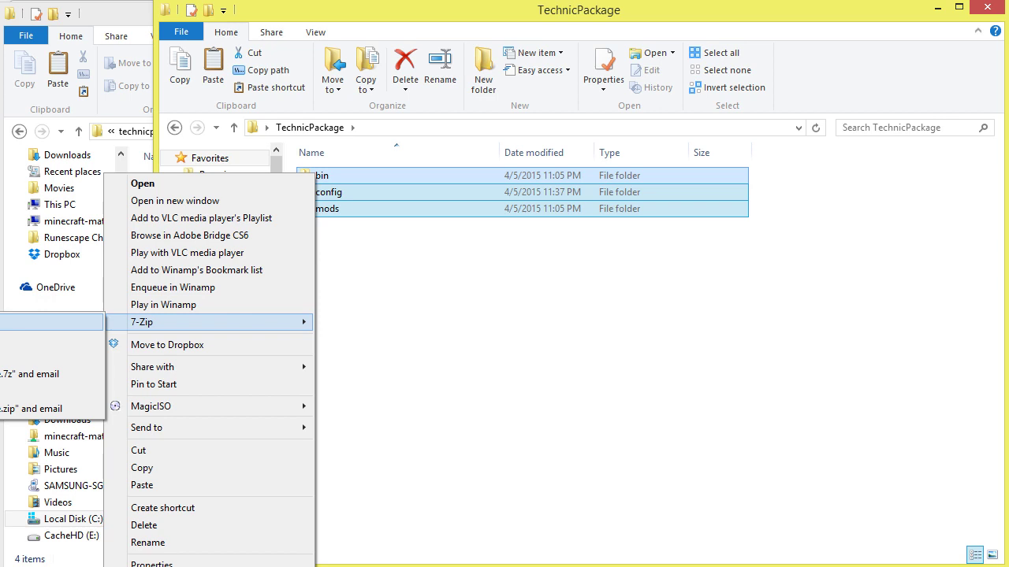
right_click(526, 220)
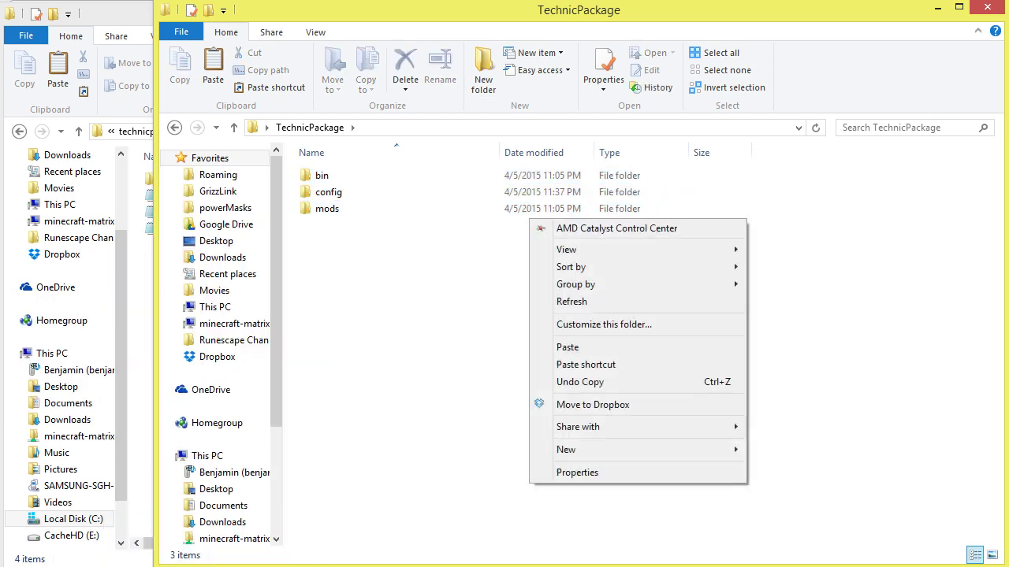
right_click(518, 210)
click(767, 239)
drag(767, 239, 303, 169)
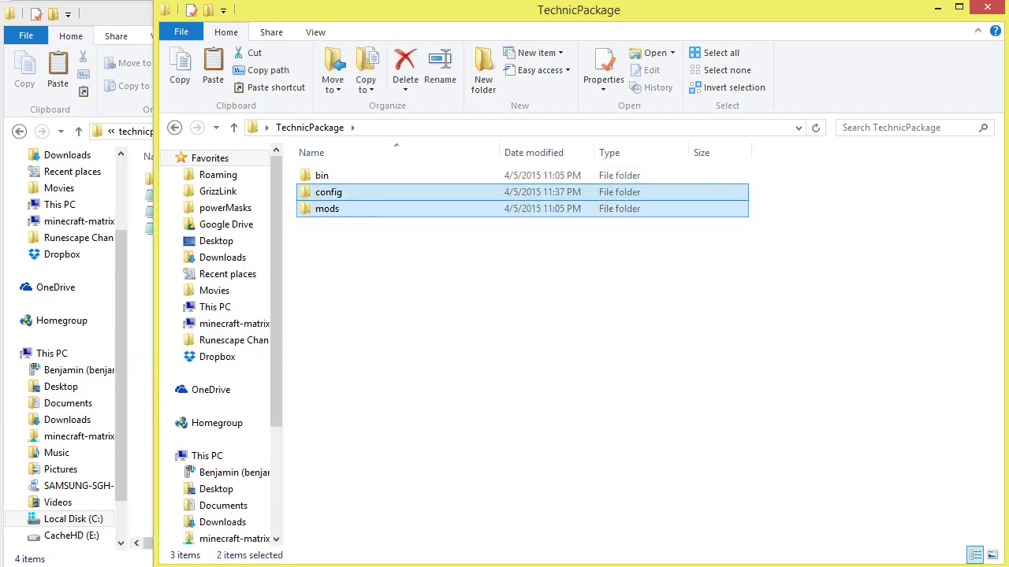
drag(768, 237, 300, 168)
right_click(528, 208)
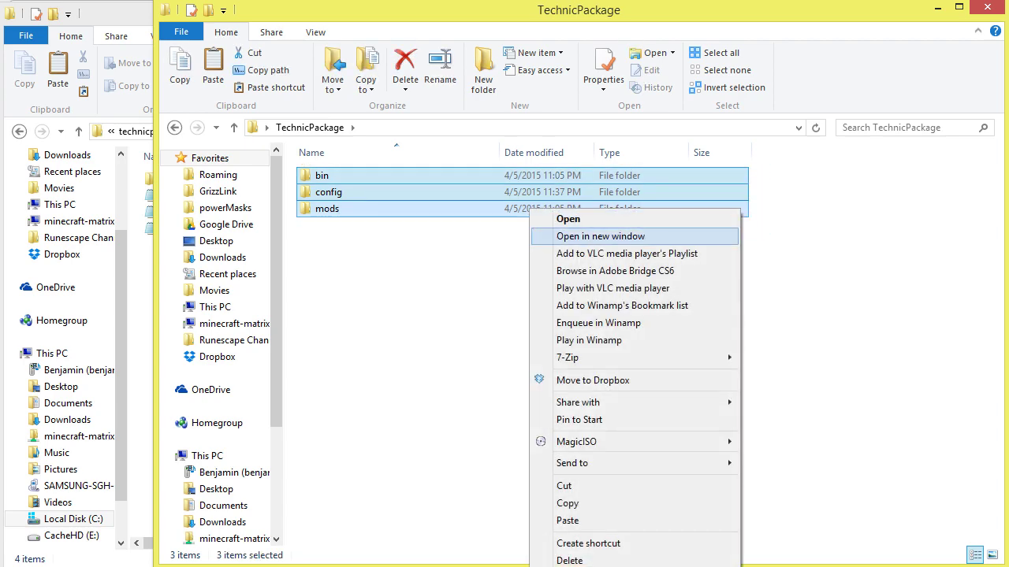
mouse_move(567, 357)
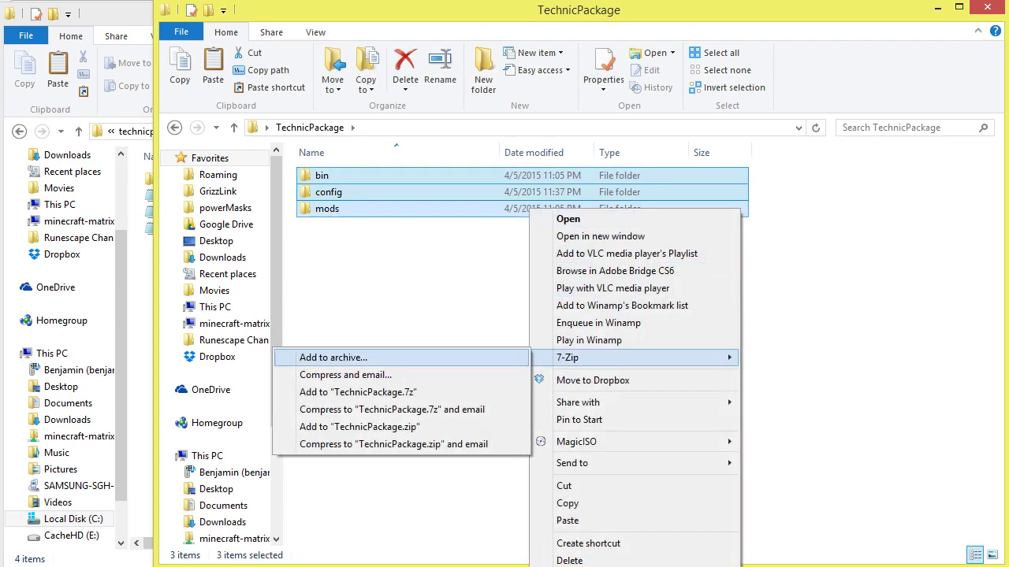
click(333, 358)
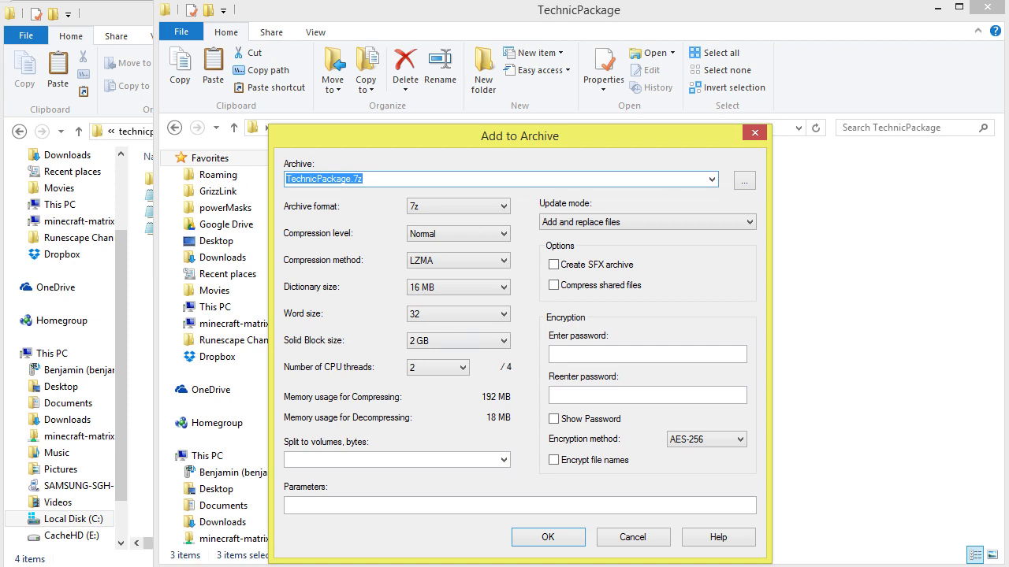
Switch the archive format to zip and create the TechnicPackage.zip archive
click(457, 206)
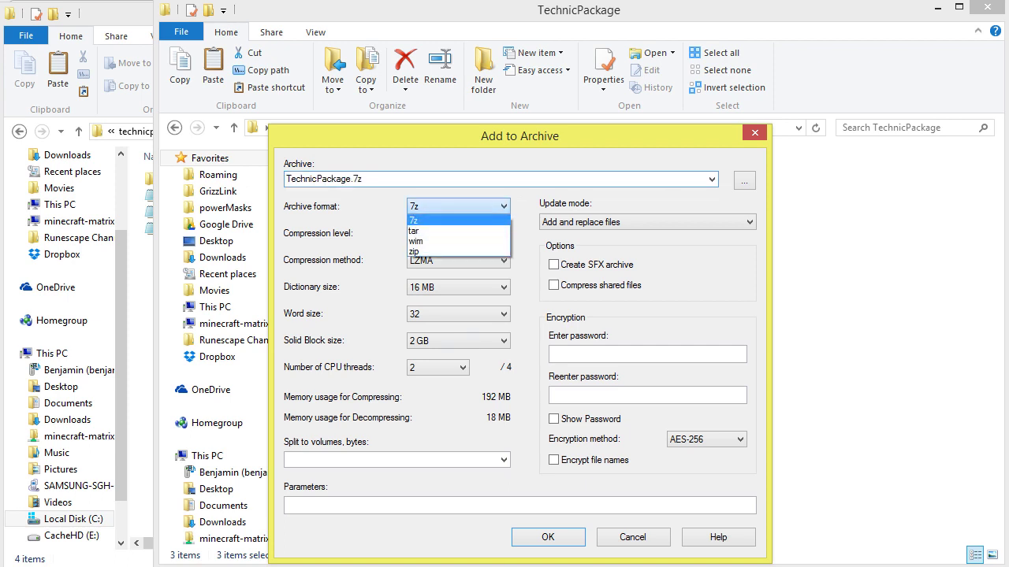
click(457, 253)
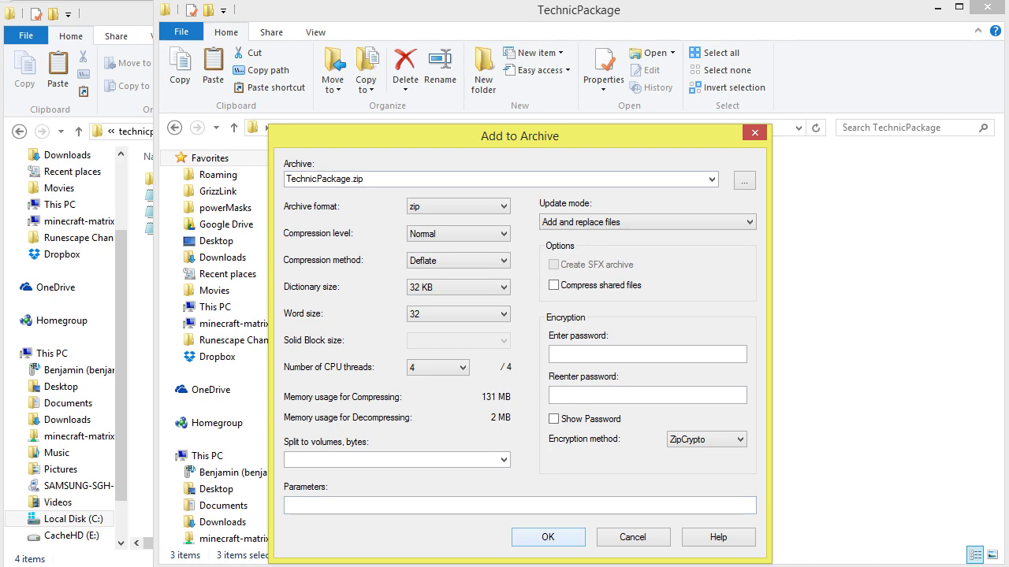
click(547, 536)
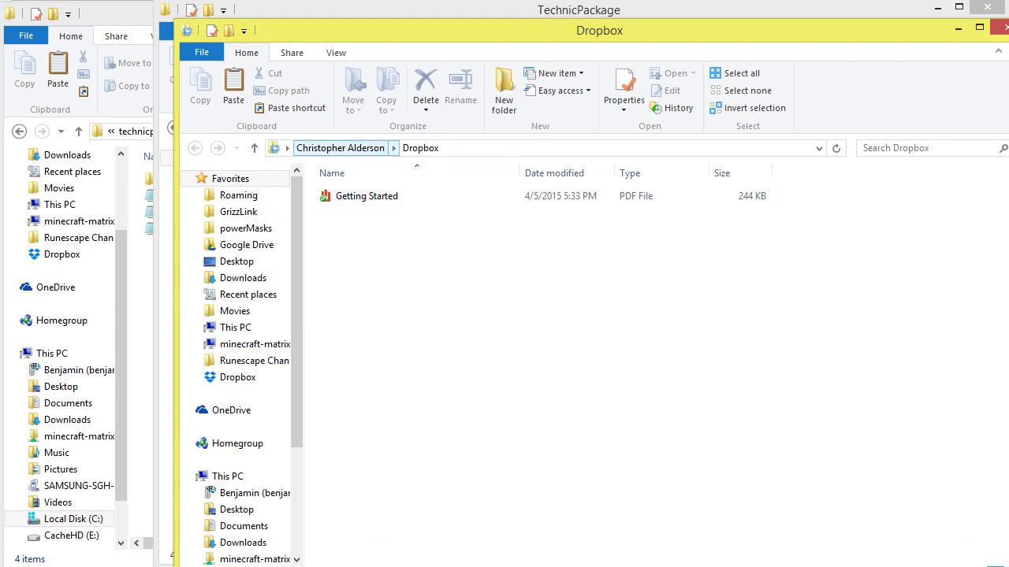
Move TechnicPackage.zip into the Dropbox folder and view it on Dropbox.com
drag(599, 30, 846, 36)
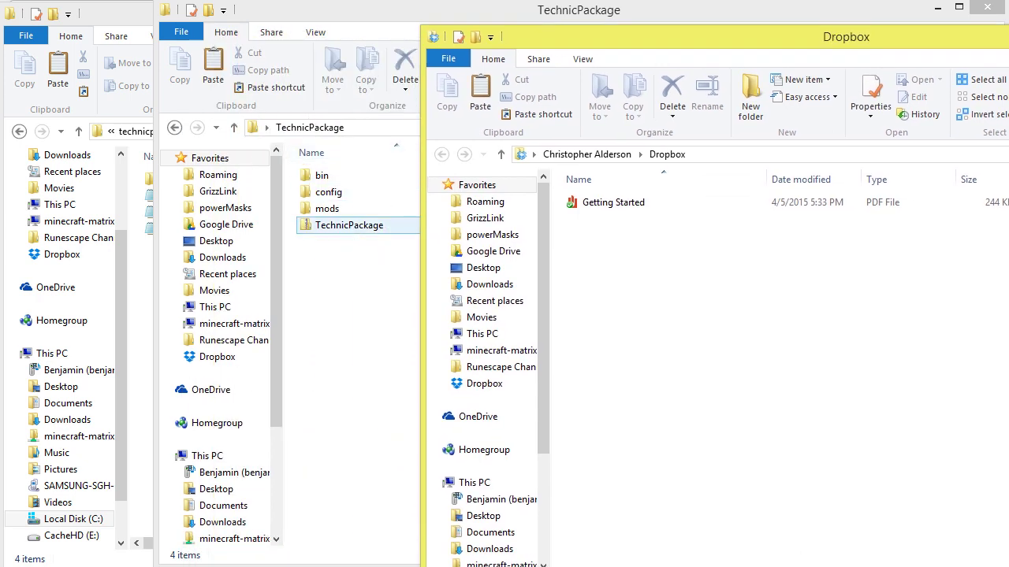
drag(349, 225, 606, 183)
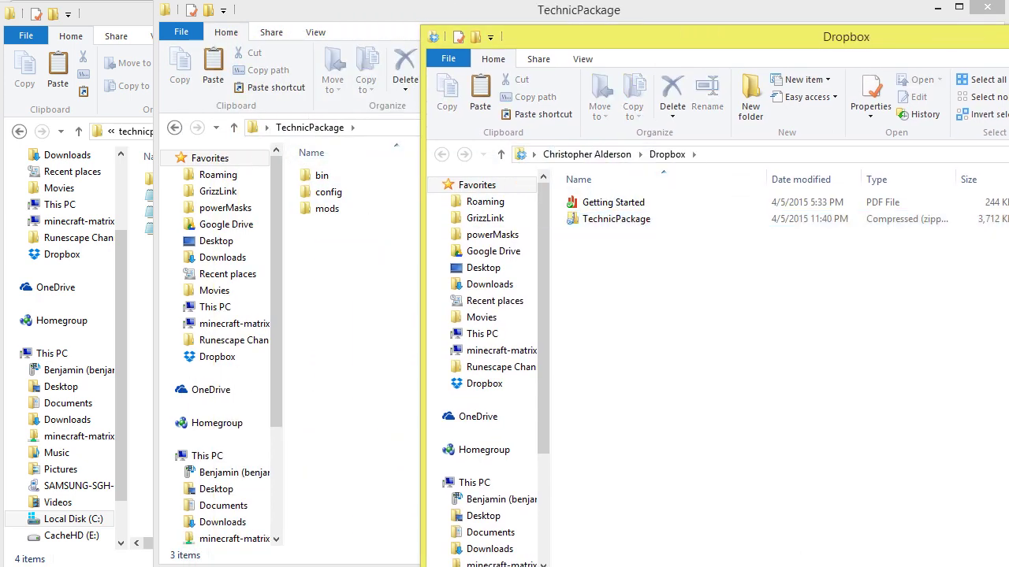
right_click(580, 220)
right_click(573, 217)
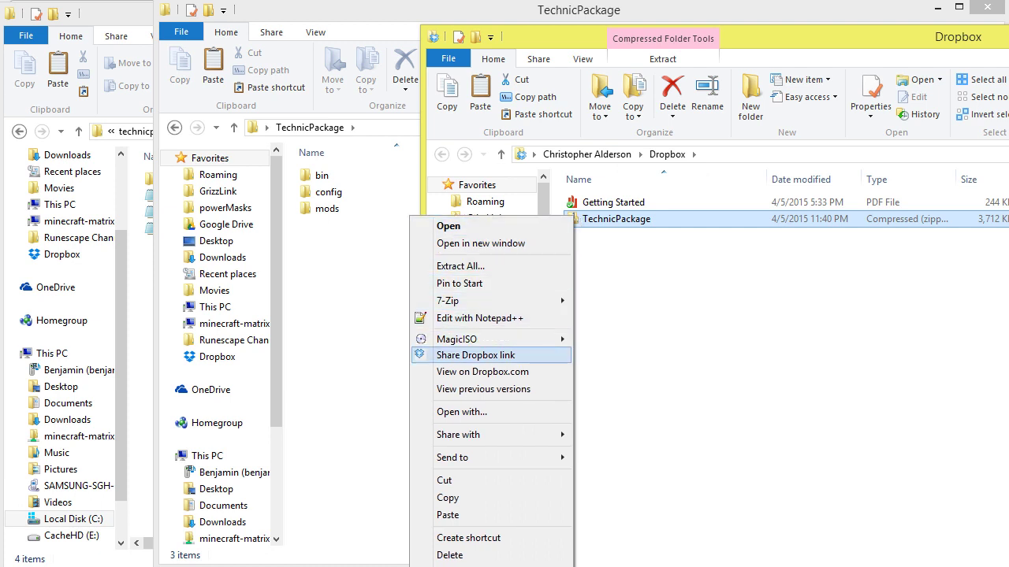
click(481, 371)
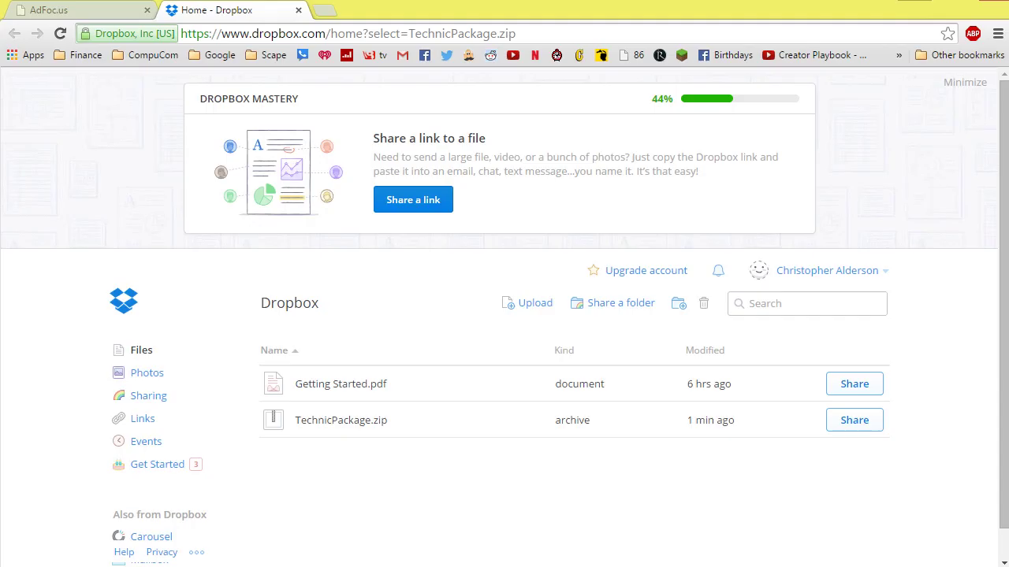
Create a Dropbox share link for TechnicPackage.zip, paste it into Notepad and select it
click(854, 420)
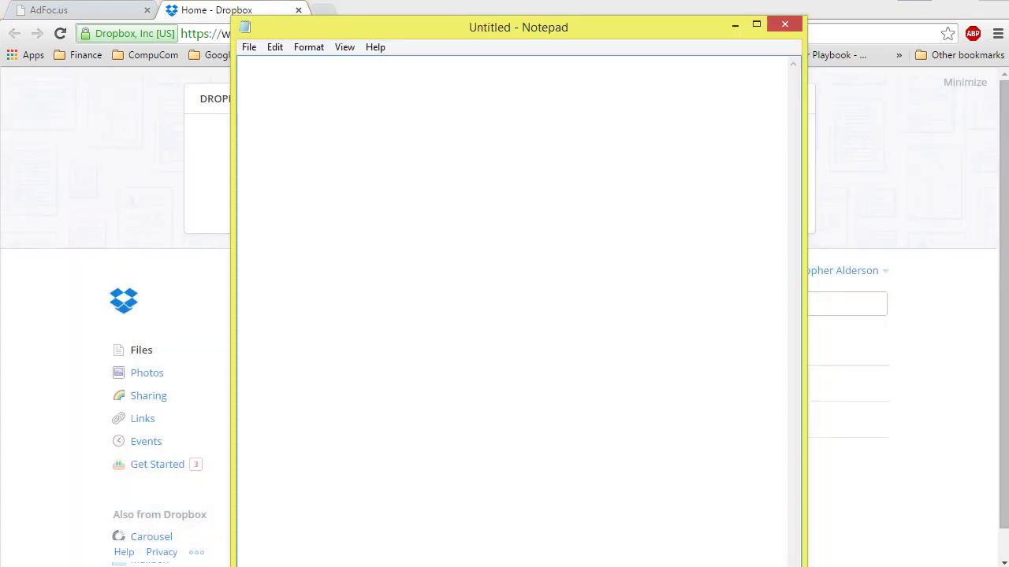
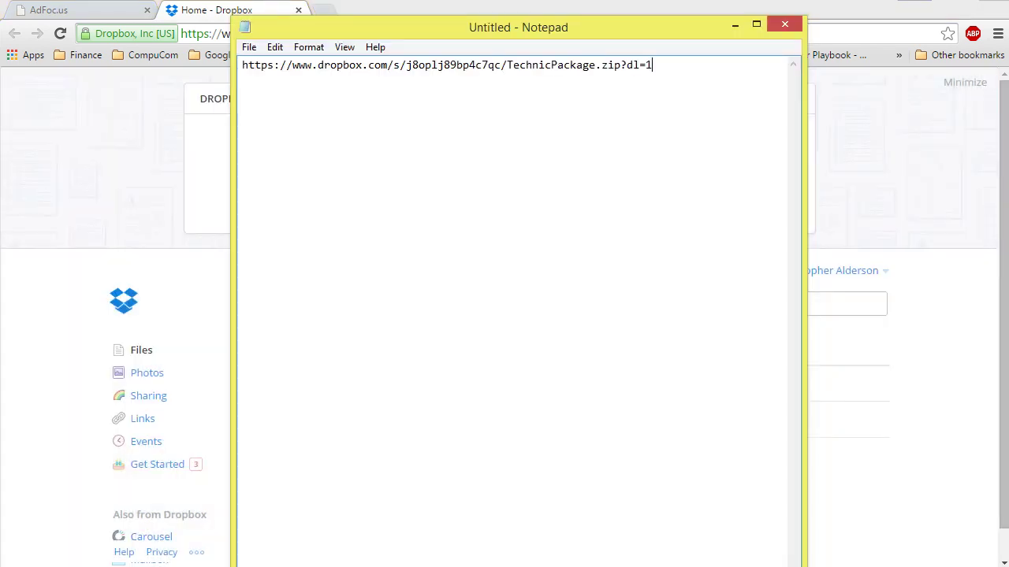
drag(653, 65, 242, 65)
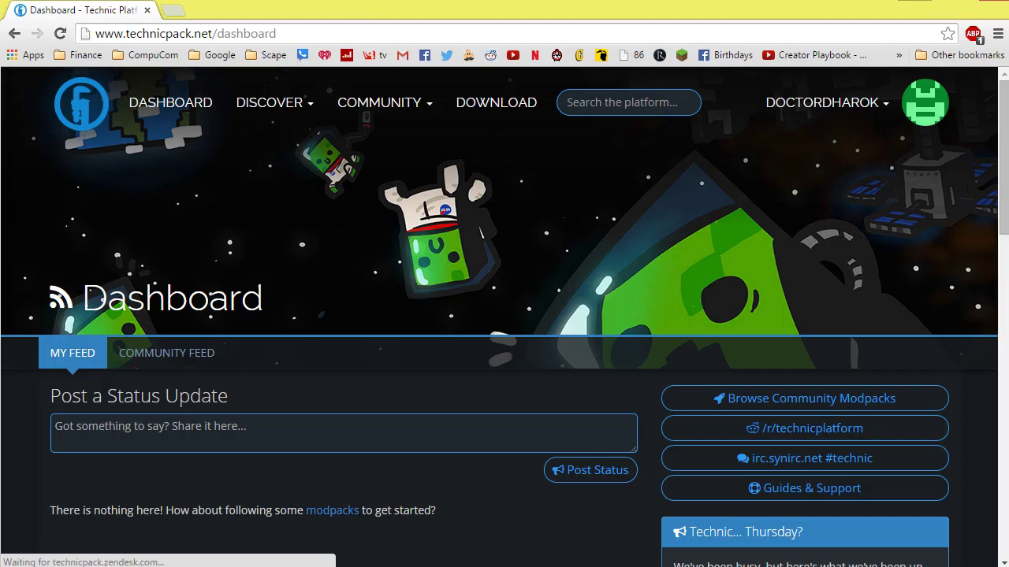
Start a new modpack named 'Vanilla + NEI (1.8)' using Minecraft version 1.8
mouse_move(823, 102)
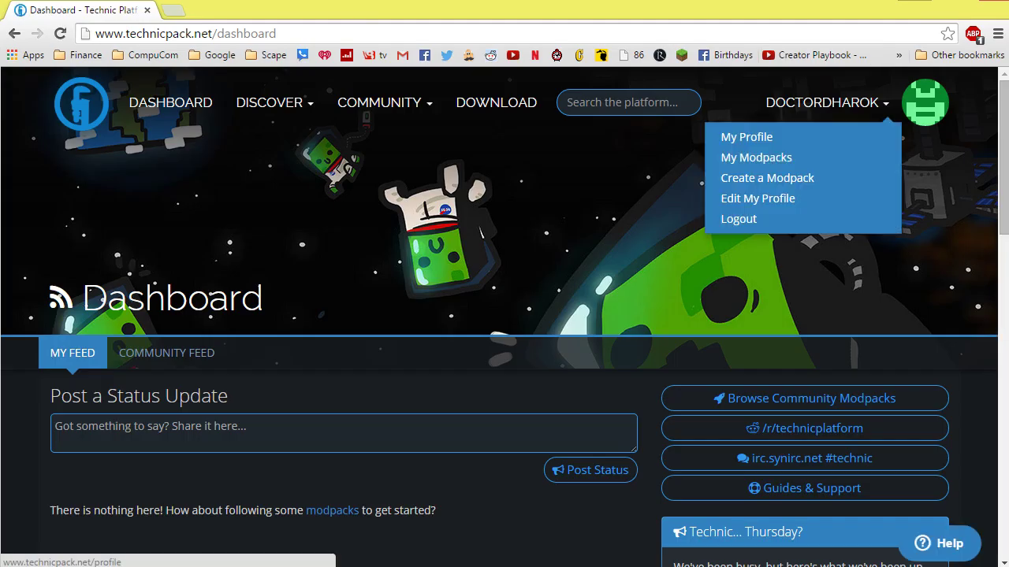
click(767, 179)
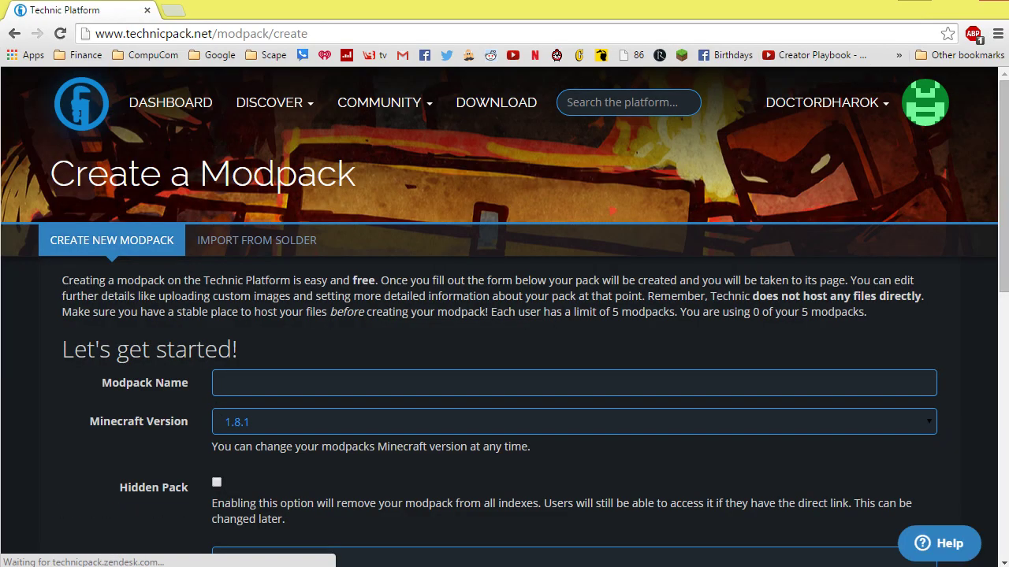
scroll(504, 315, down, 1)
click(551, 304)
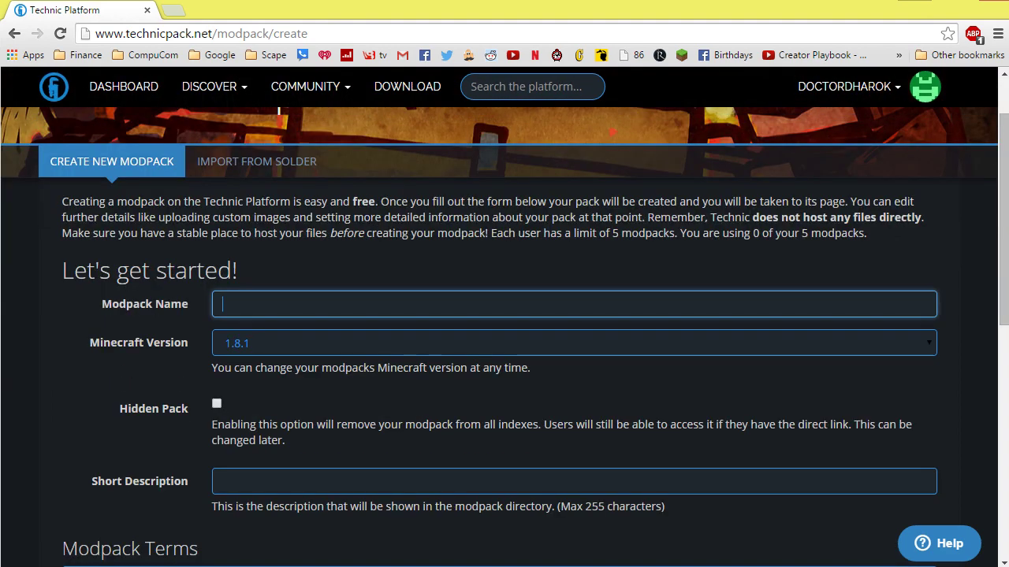
text(Vanilla + NEI (1.8))
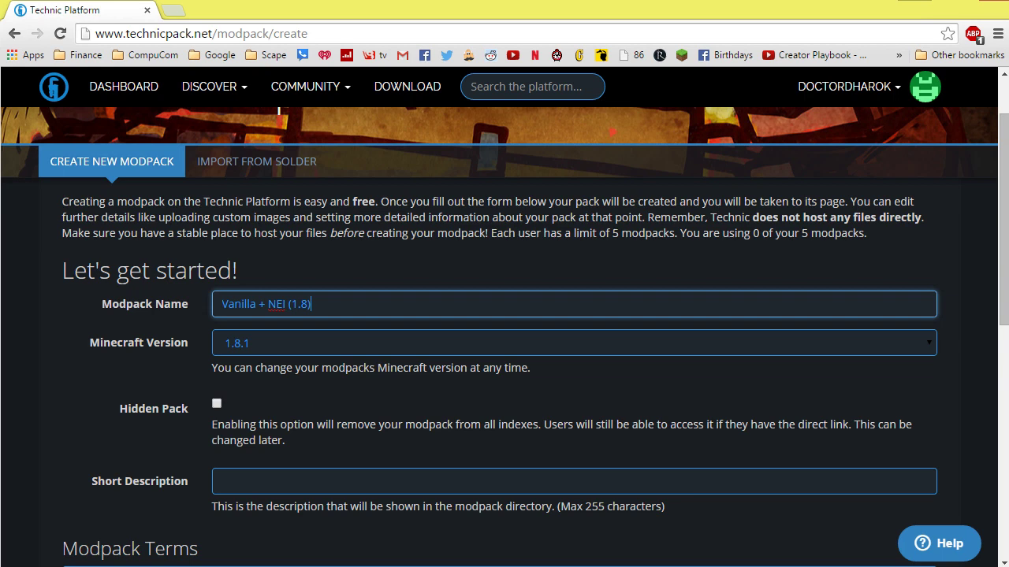
click(574, 342)
click(237, 387)
Add the short description 'This was created as a tutorial!' and create the modpack
scroll(504, 316, down, 2)
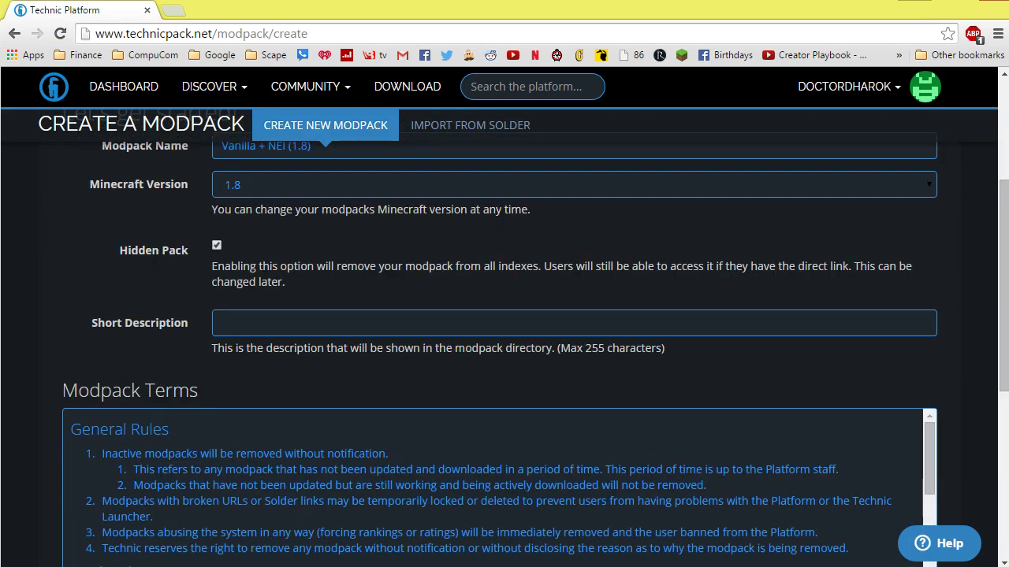
click(574, 323)
text(This modpac)
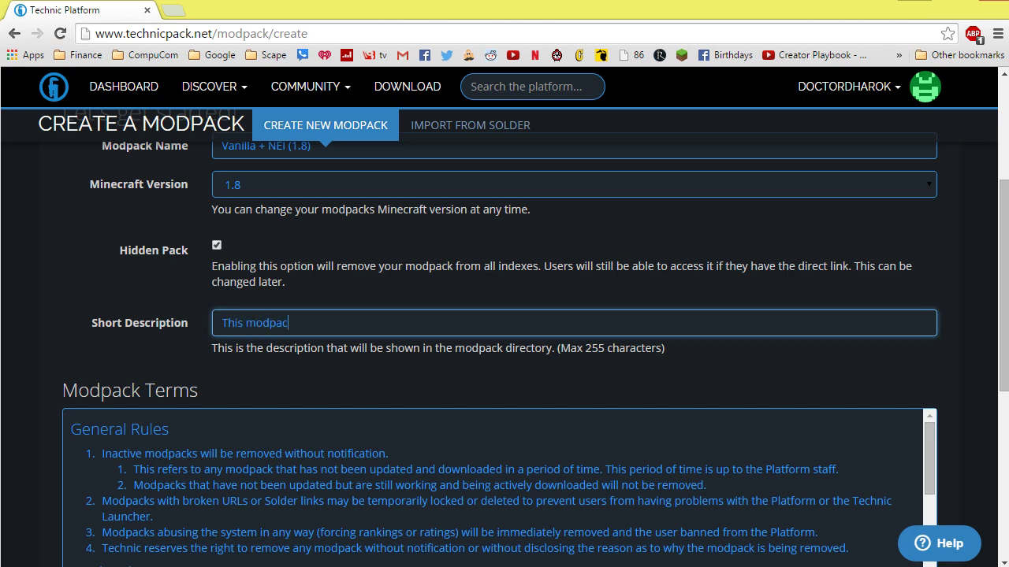
key(BackSpace)
key(BackSpace)
key(BackSpace)
key(BackSpace)
key(BackSpace)
key(BackSpace)
text(was created as a tutorial!~)
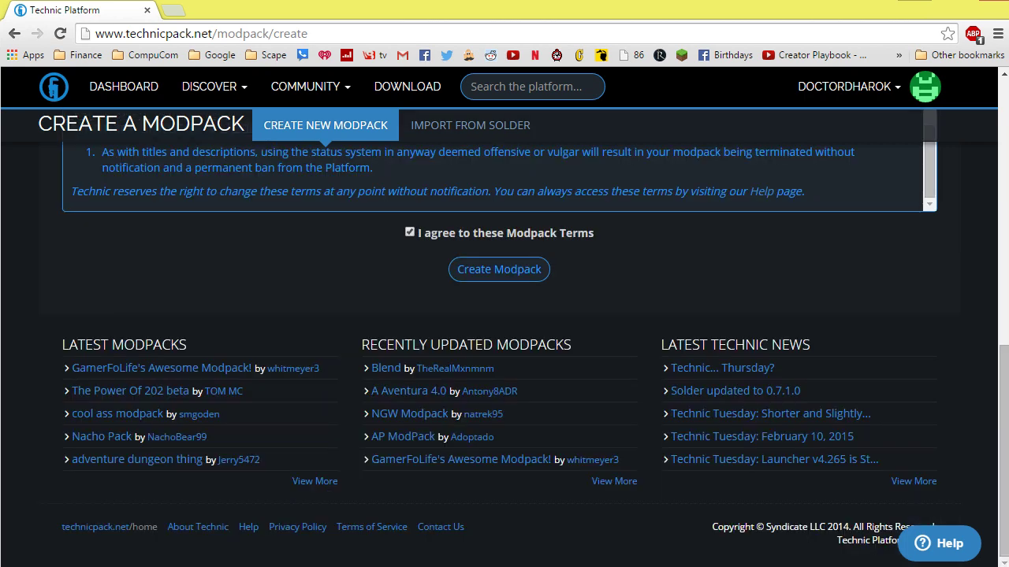
key(Return)
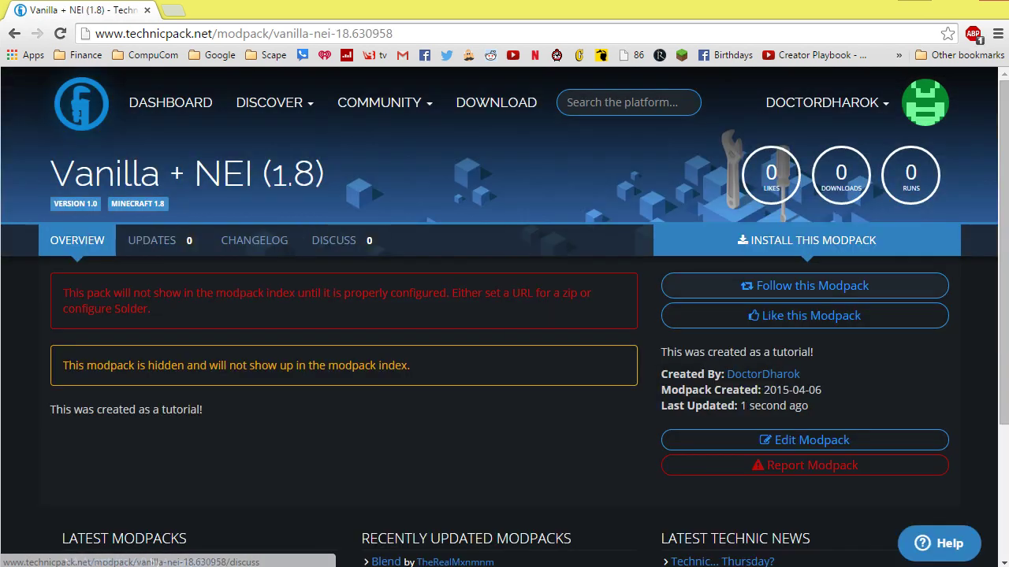
Set the modpack's location to the pasted Dropbox zip link and update it
click(812, 439)
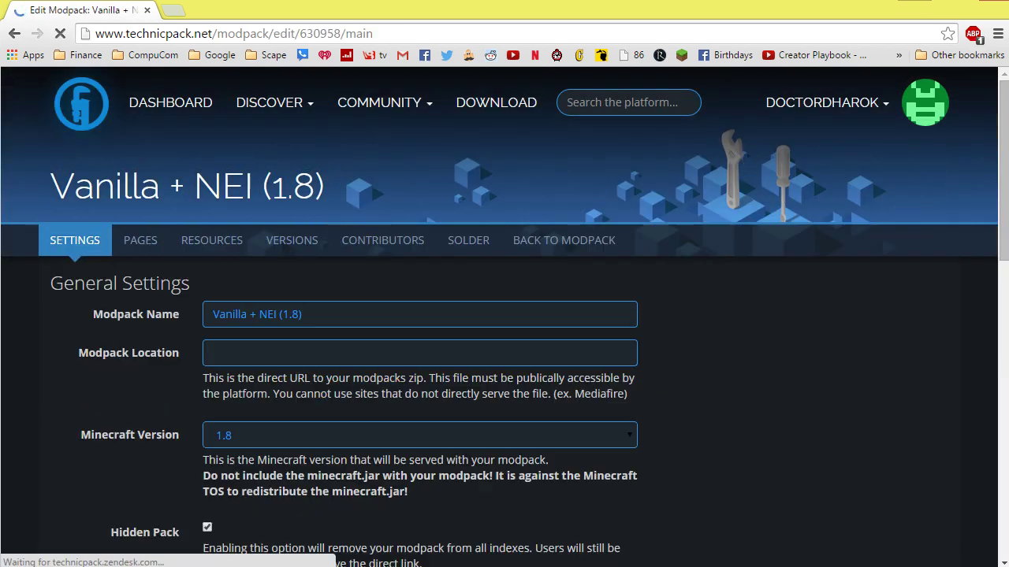
click(419, 352)
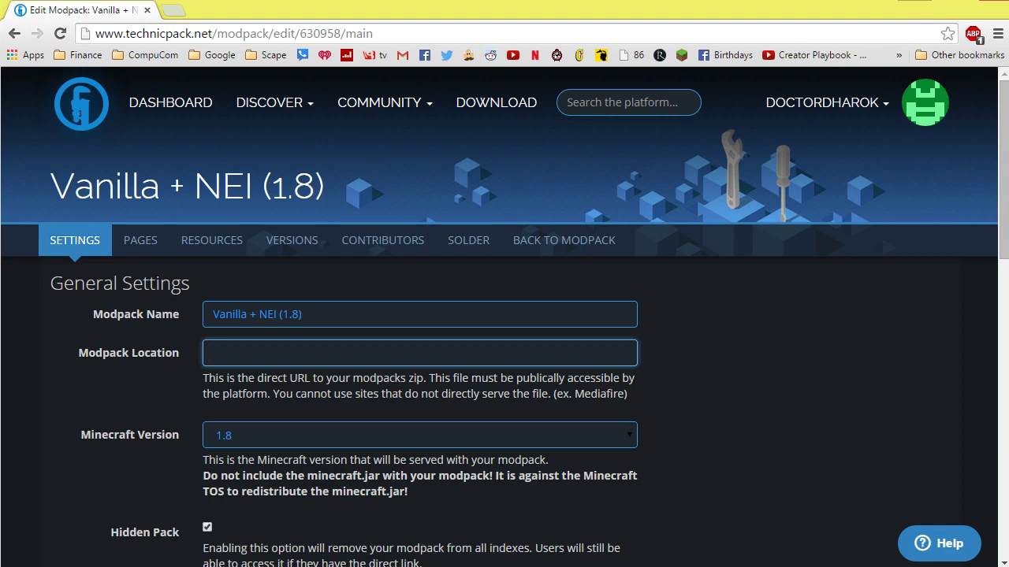
key(ctrl+v)
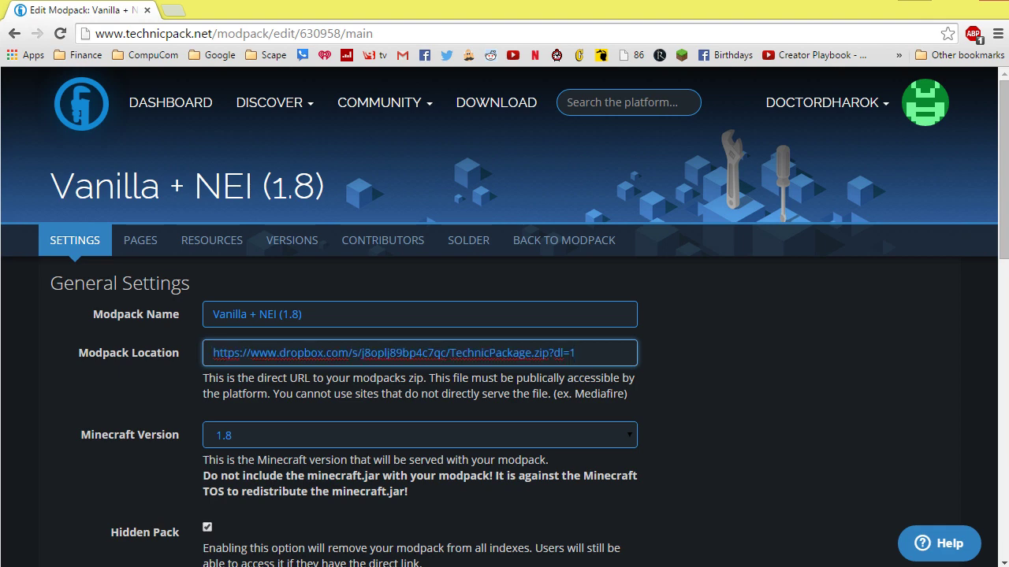
scroll(419, 352, down, 10)
click(255, 268)
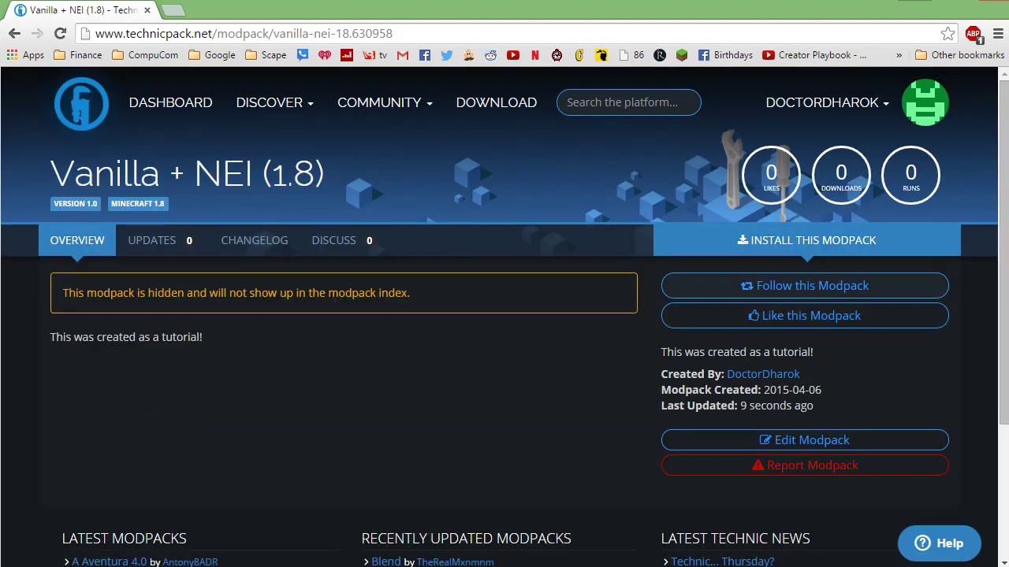
Copy the modpack's platform URL from Install This Modpack
click(806, 240)
click(771, 297)
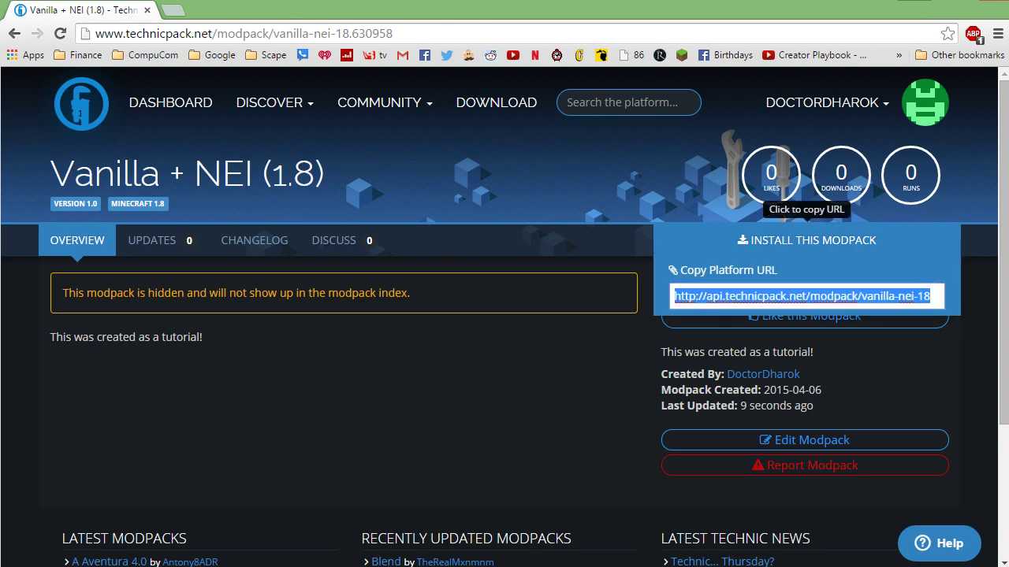
right_click(770, 298)
click(776, 296)
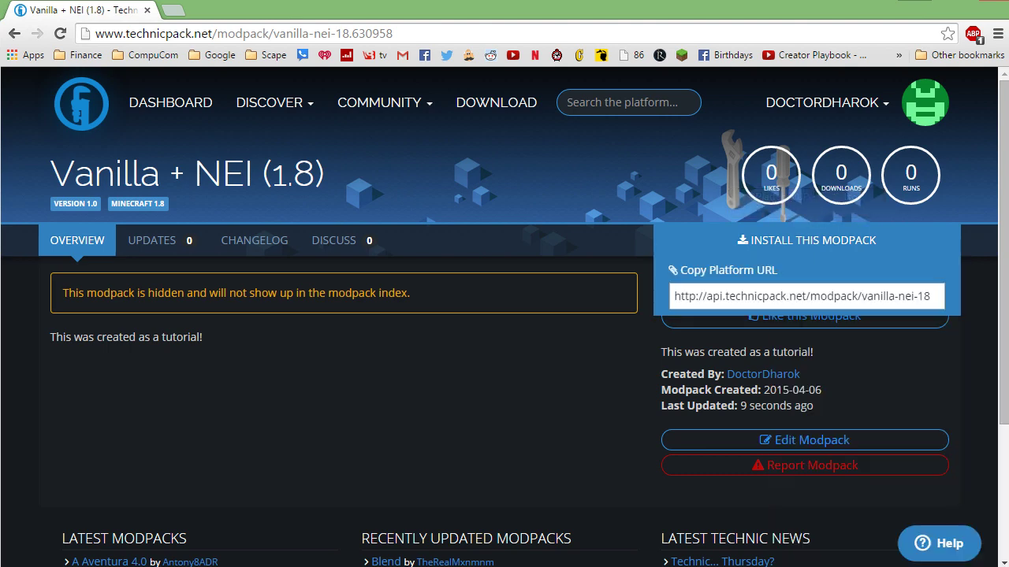
double_click(776, 296)
Paste the Vanilla + NEI platform URL into the launcher's Add Pack or Search box
click(796, 297)
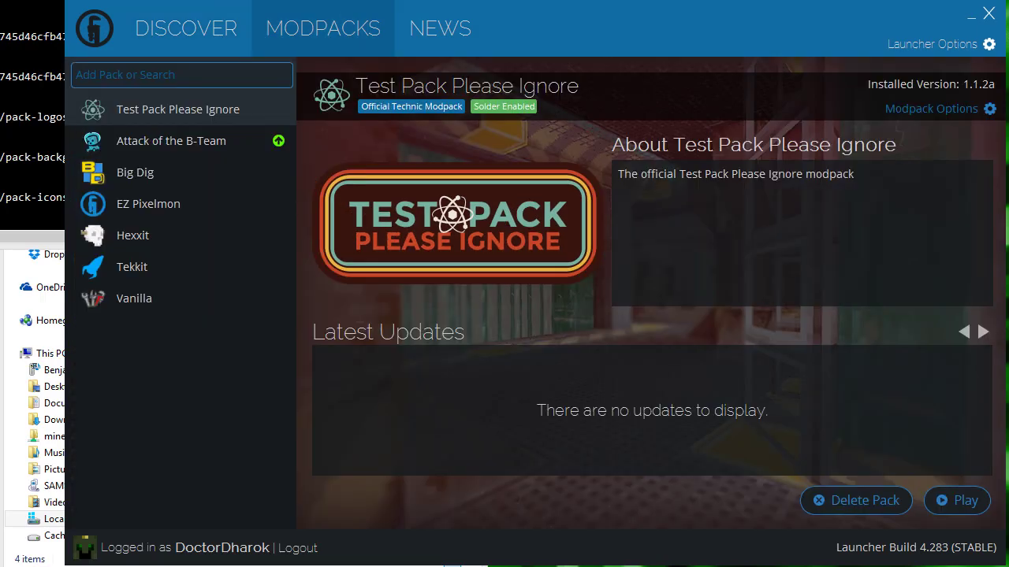
click(76, 75)
key(ctrl+v)
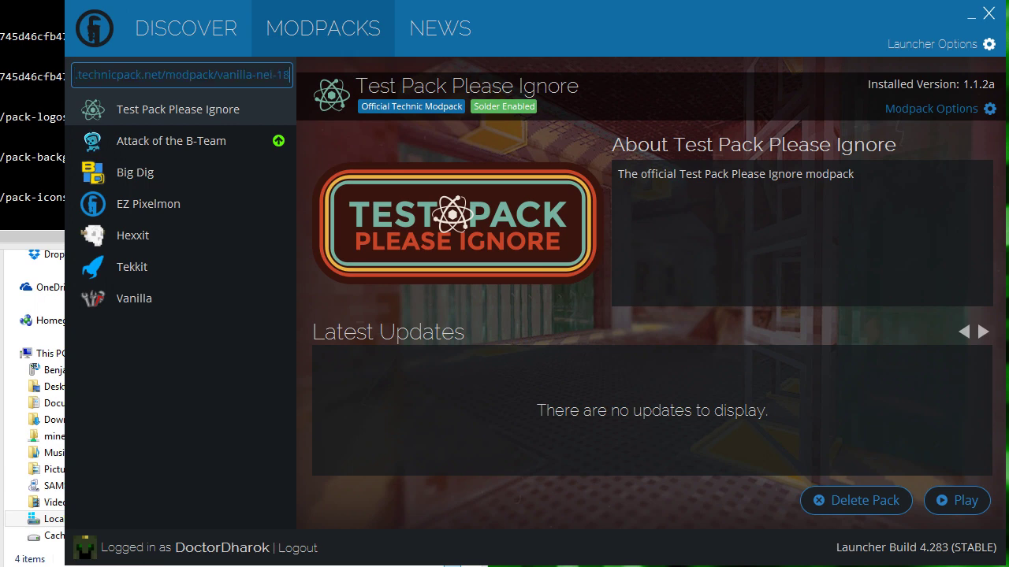